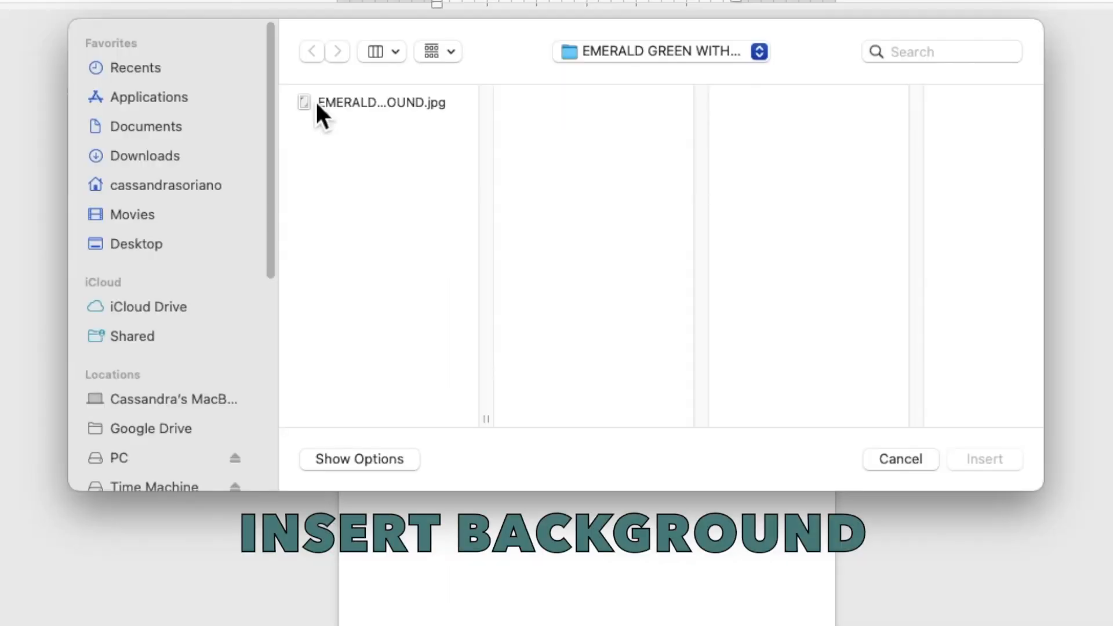
Insert the emerald-leaf marble JPG and set its wrapping to Behind Text
click(359, 153)
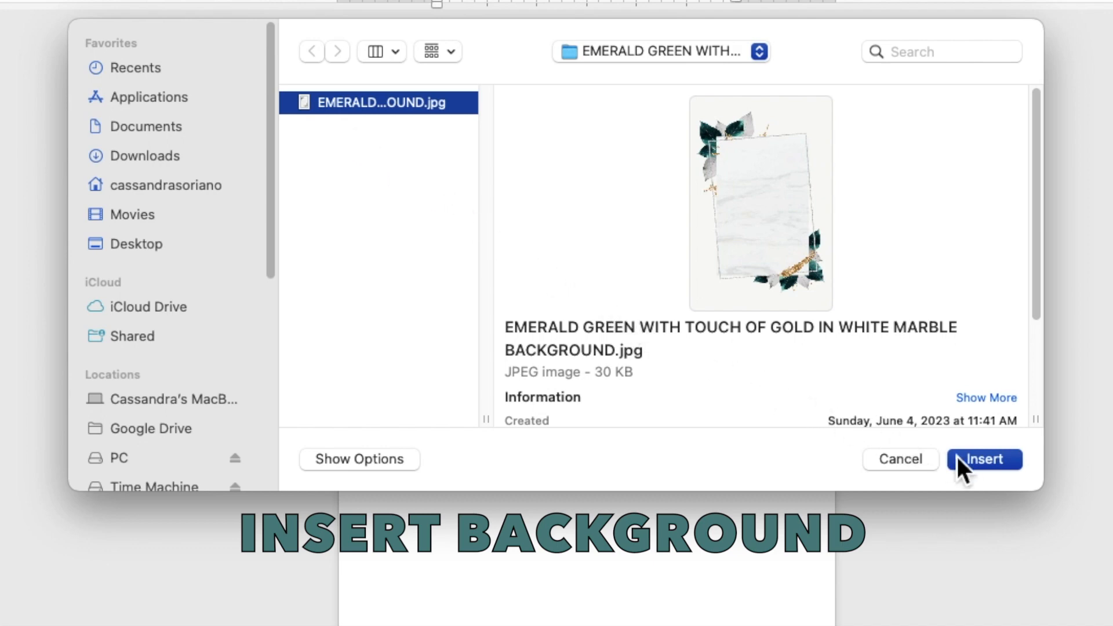
click(984, 459)
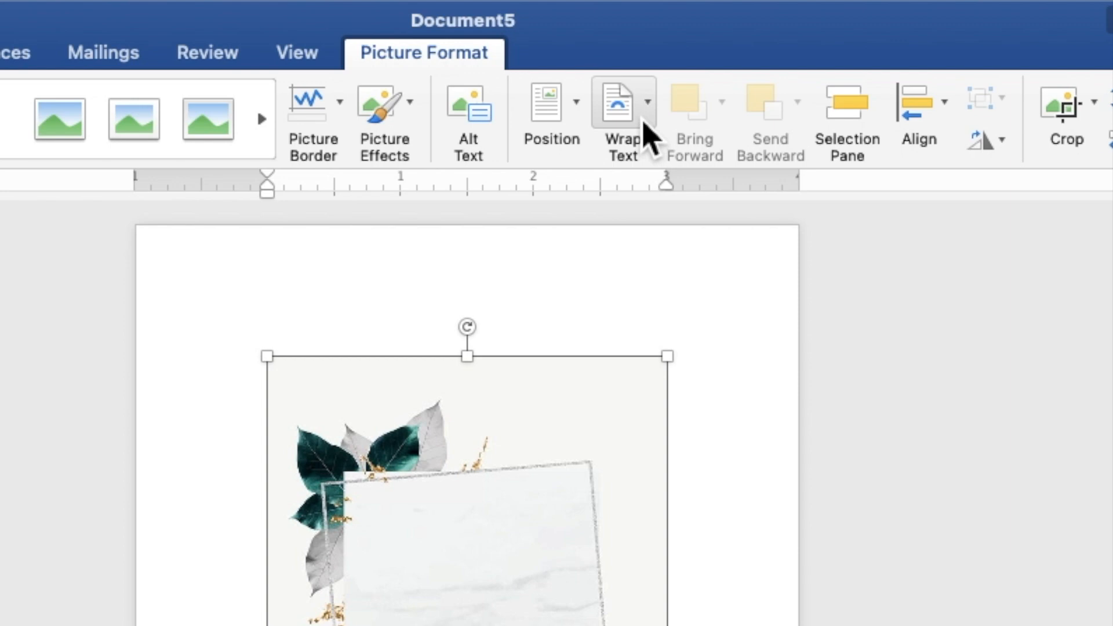
click(656, 40)
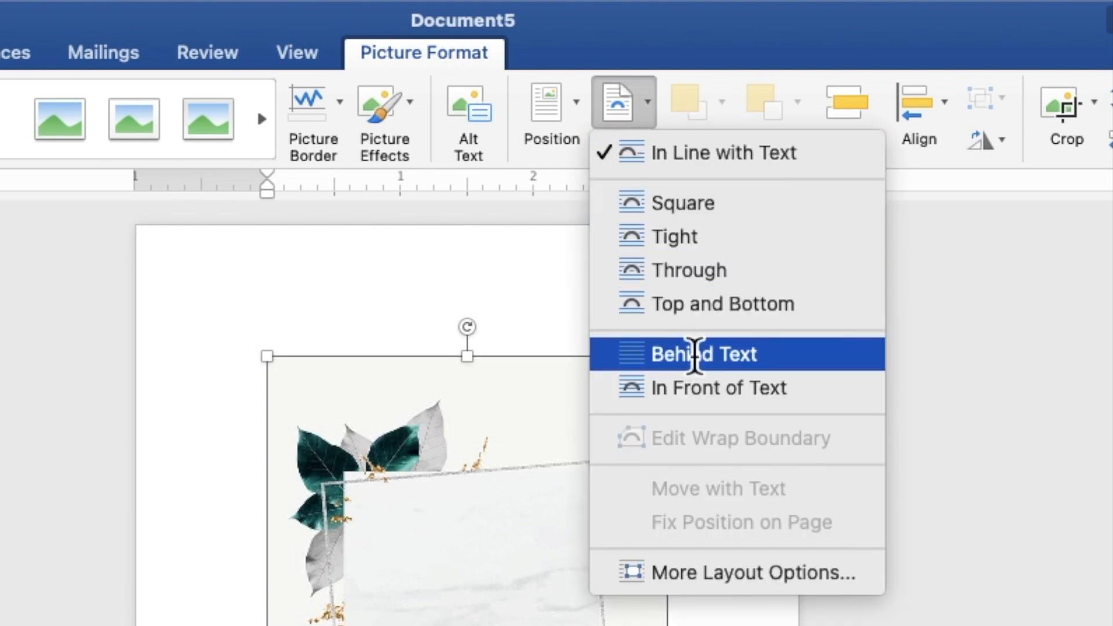
click(695, 355)
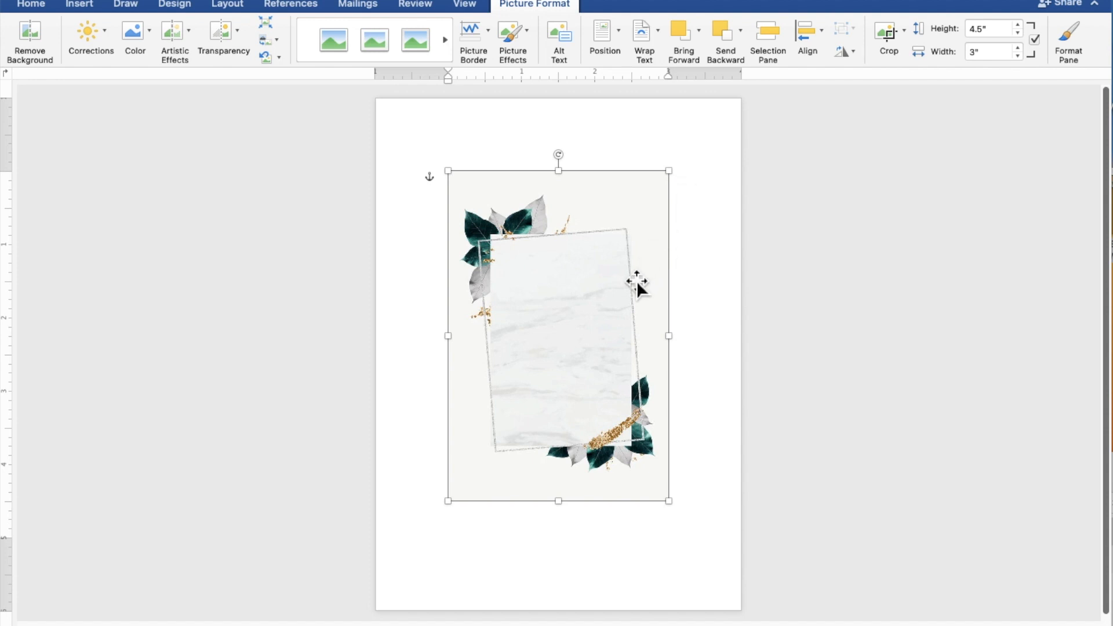
Move and enlarge the picture to 7.5 by 5 inches, aligned to the page's top edge
drag(629, 289, 558, 218)
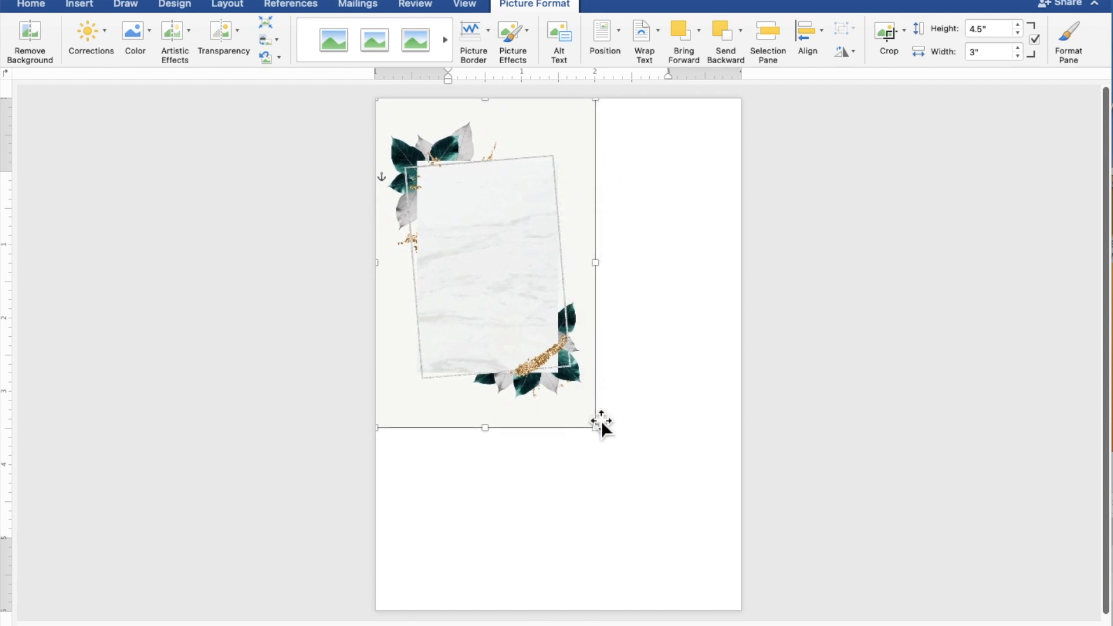
drag(600, 435, 745, 625)
drag(715, 561, 715, 540)
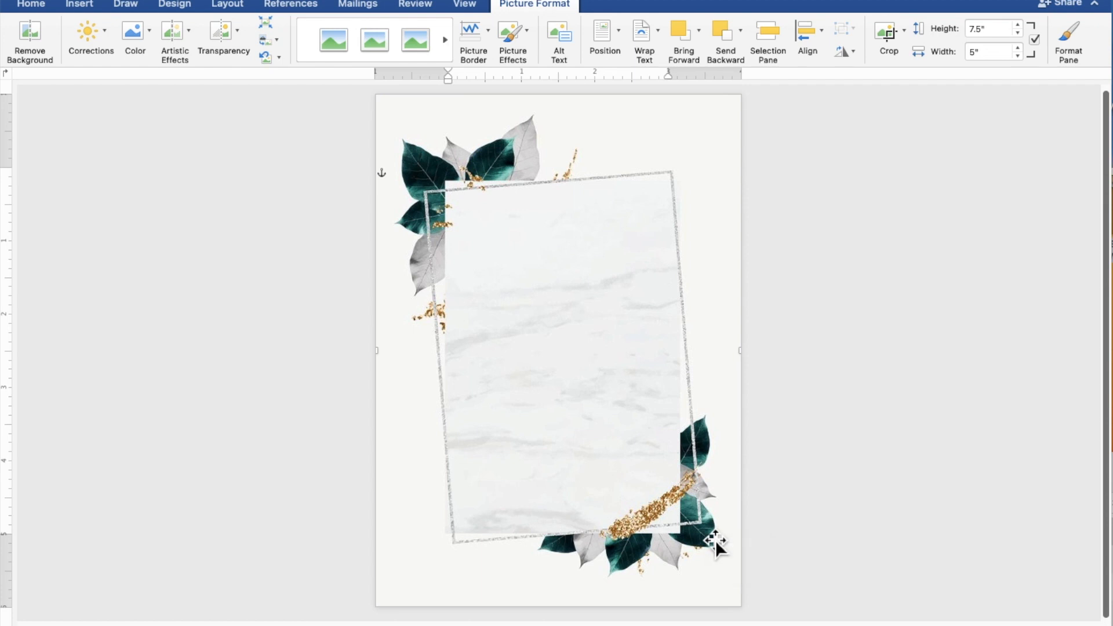
Draw a 4.65 by 3.78 inch rectangle over the marble panel
click(926, 478)
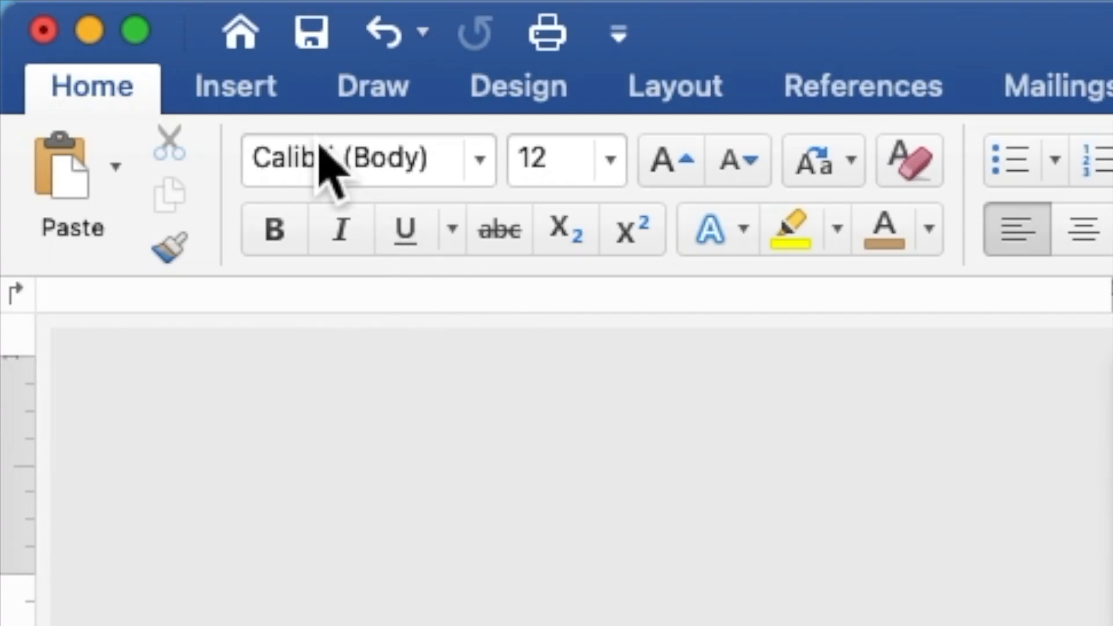
click(276, 105)
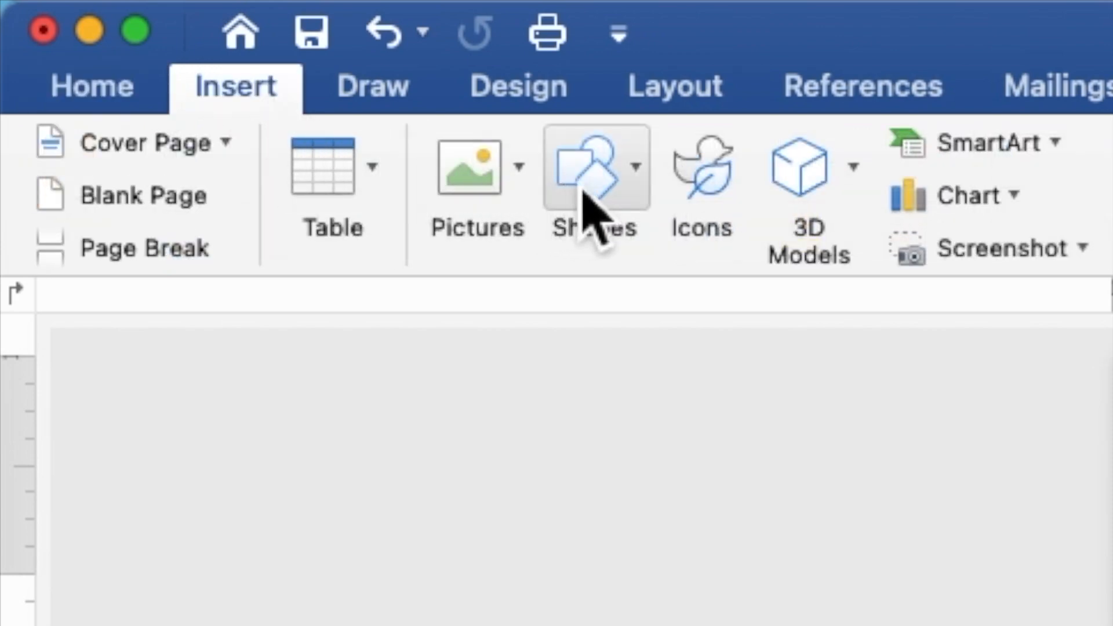
click(600, 188)
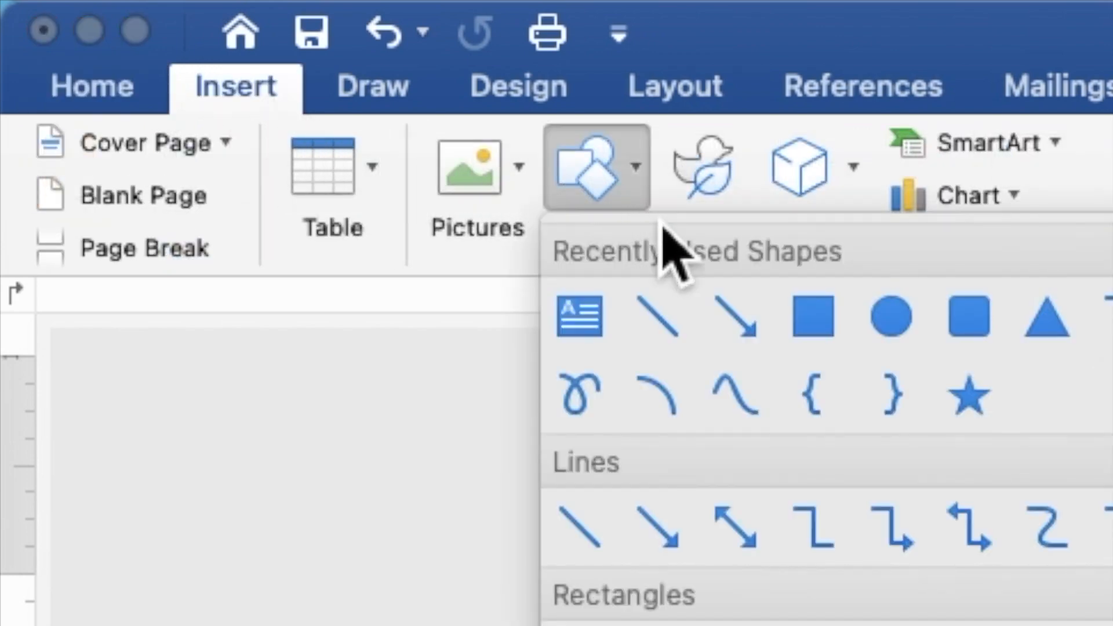
click(806, 326)
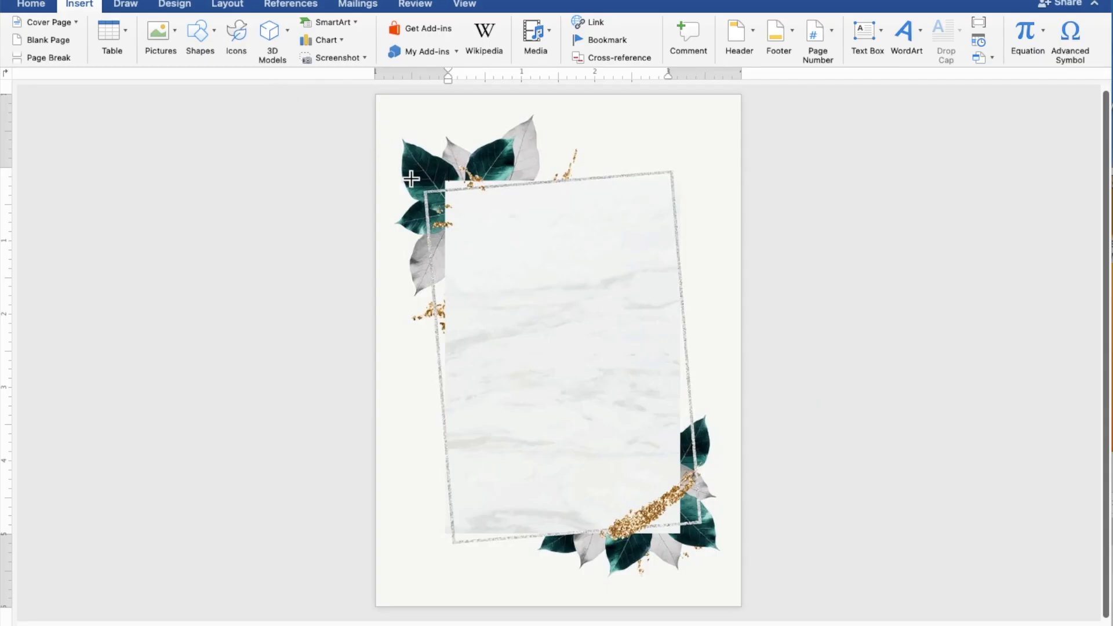
mouse_move(438, 198)
mouse_down()
mouse_move(605, 418)
mouse_move(712, 532)
mouse_up()
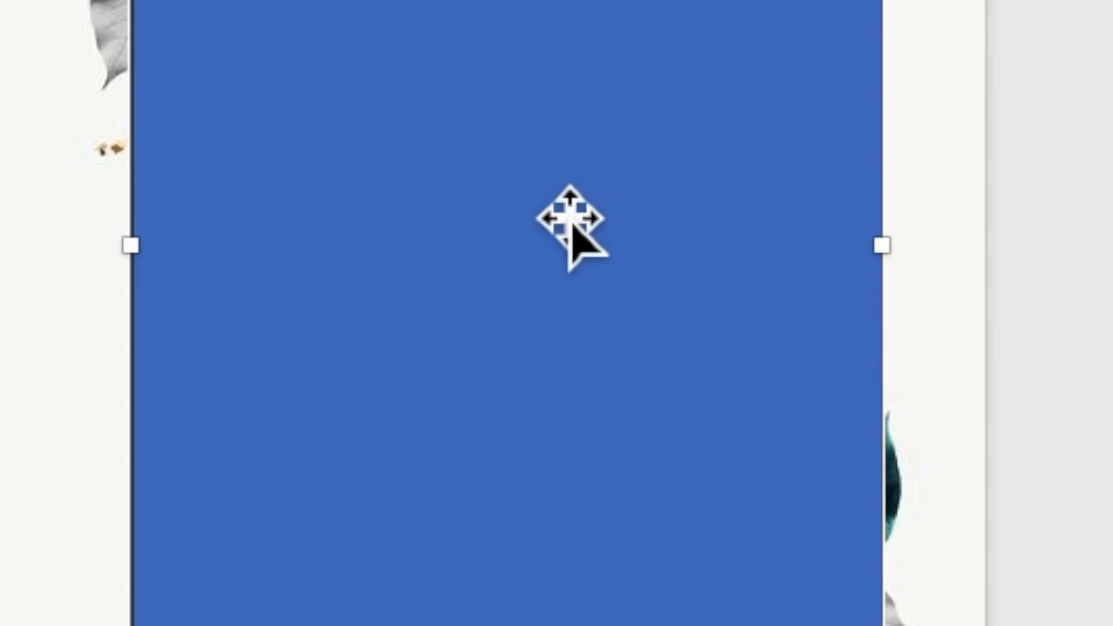
Add text to the rectangle: 'TOGETHER WITH THEIR FAMILIES' followed by two new lines
right_click(581, 336)
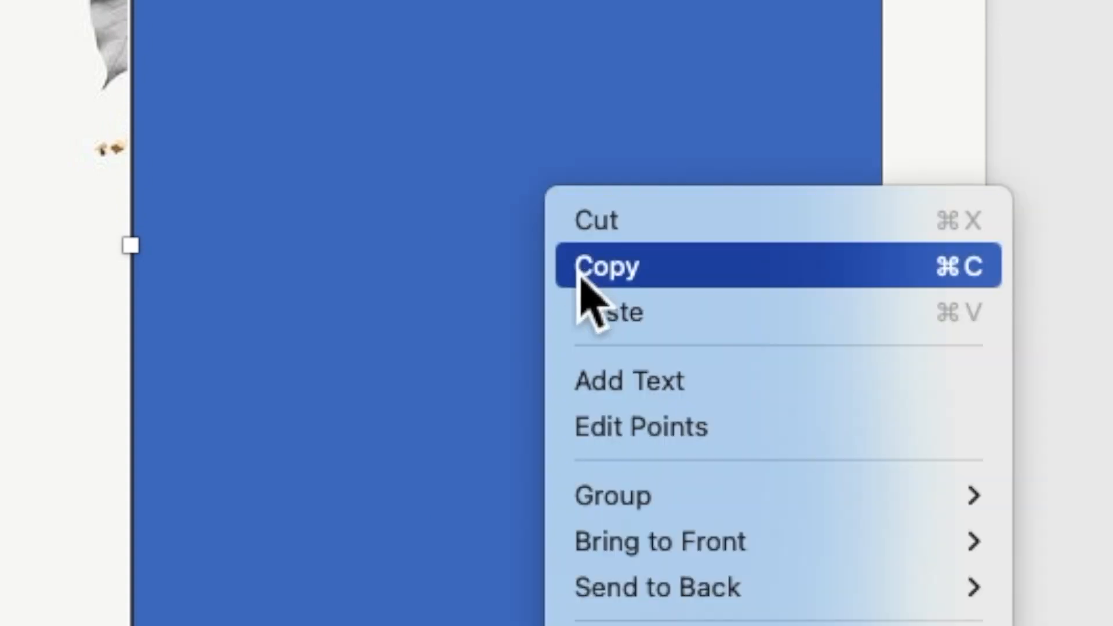
click(618, 382)
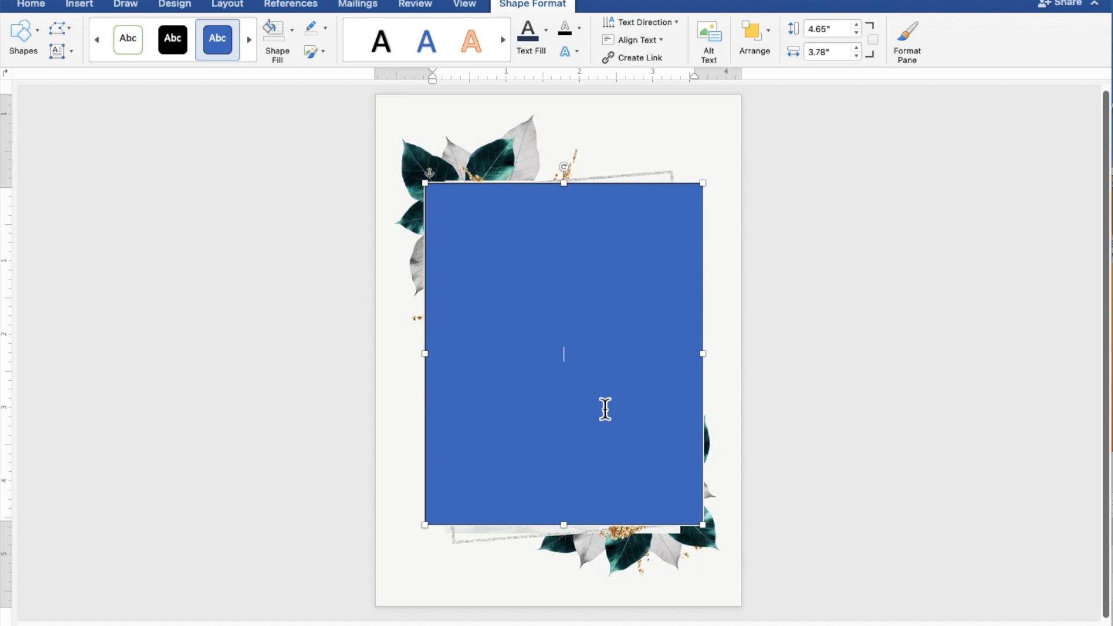
scroll(604, 409, up, 5)
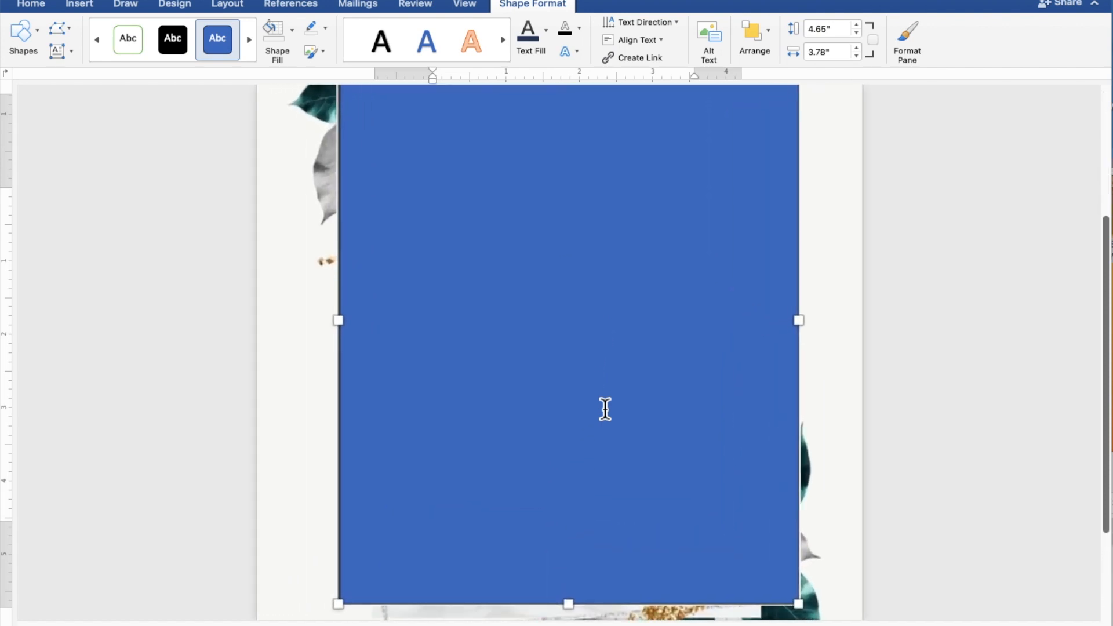
scroll(605, 409, up, 1)
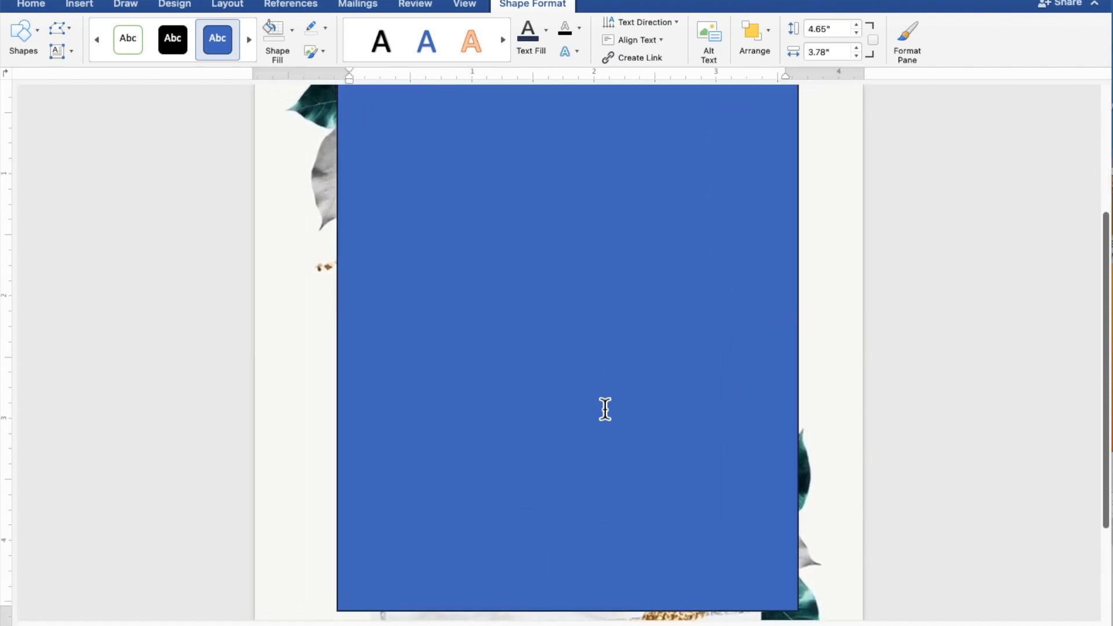
click(604, 409)
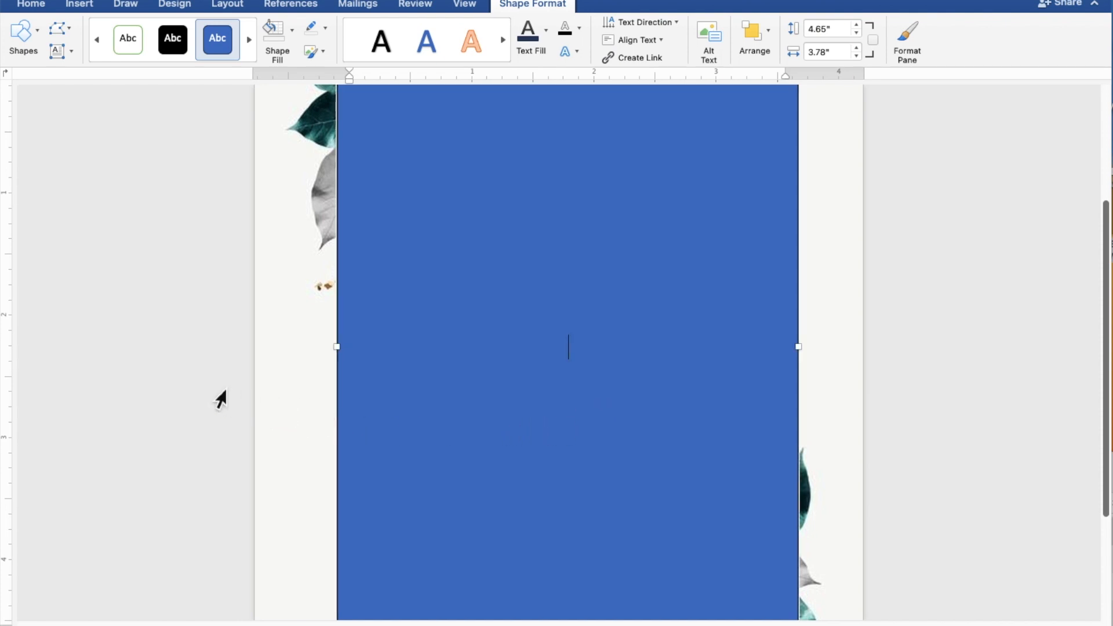
text(TOGET)
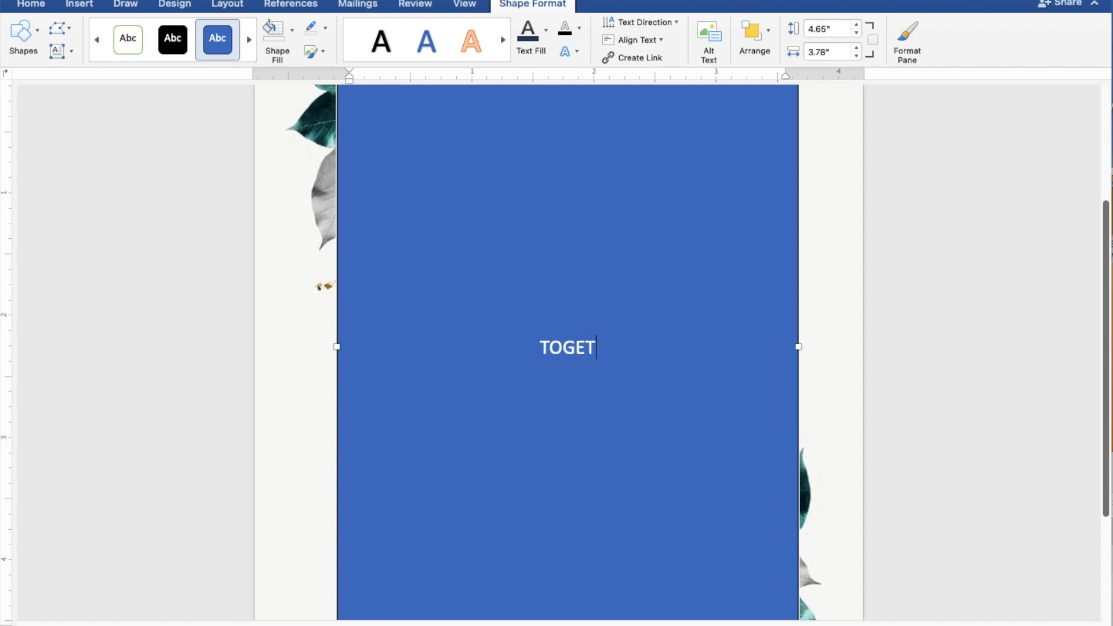
text(HE)
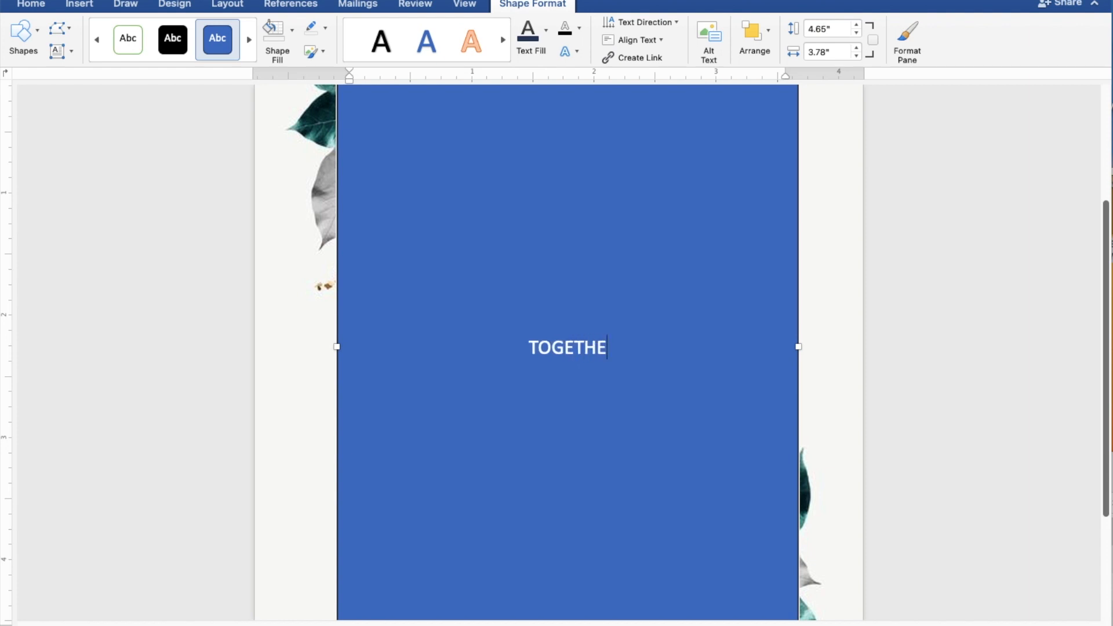
text(R WITH)
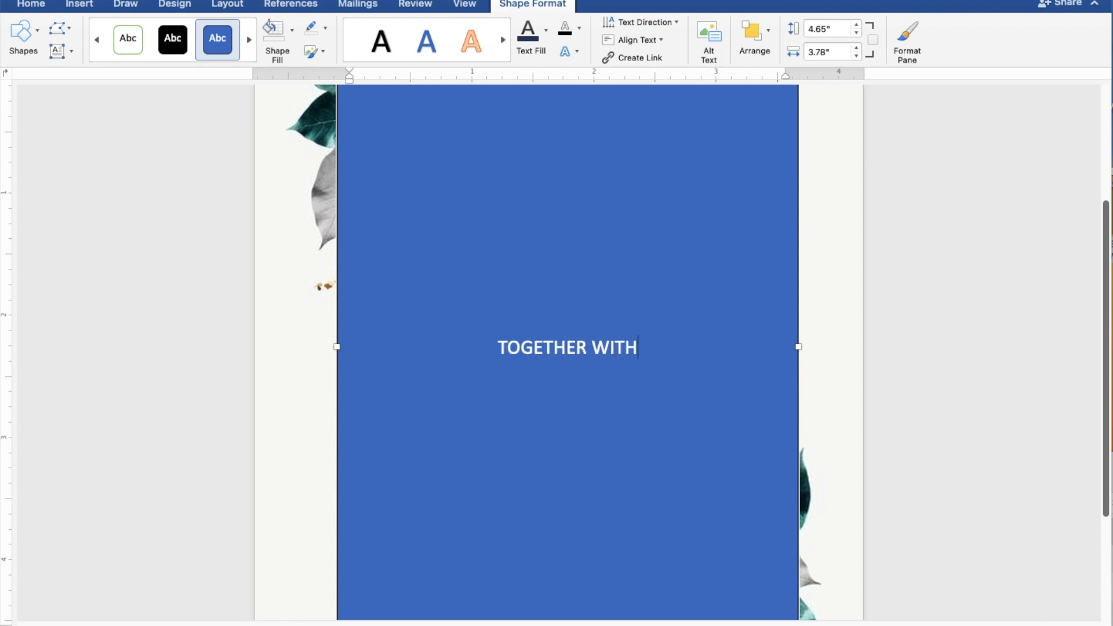
text( THEIR FAMILIES)
key(Return)
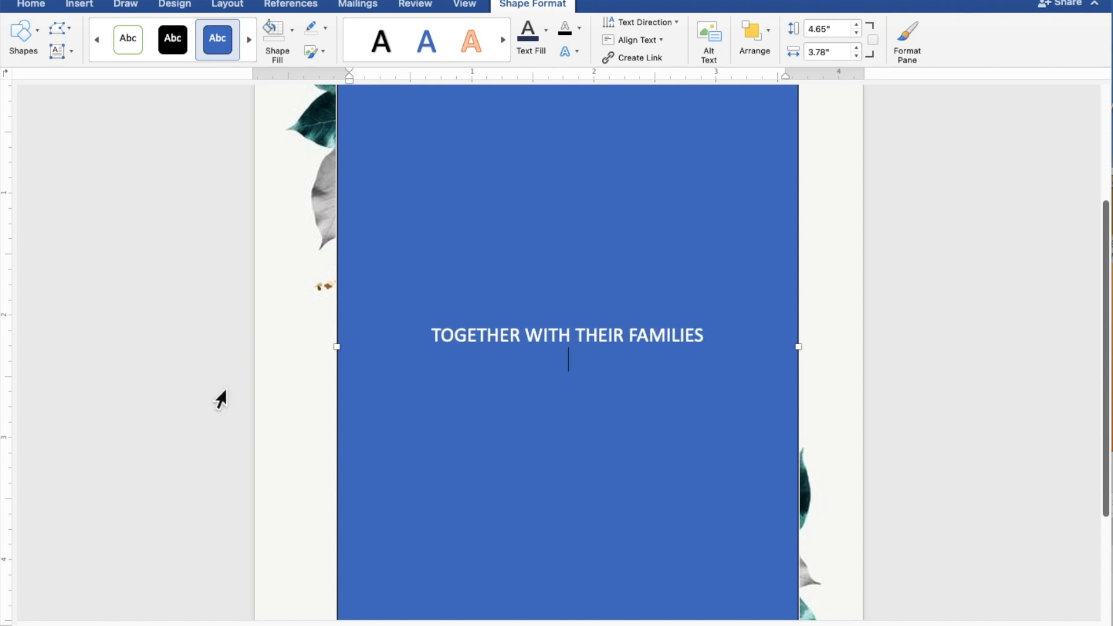
key(Return)
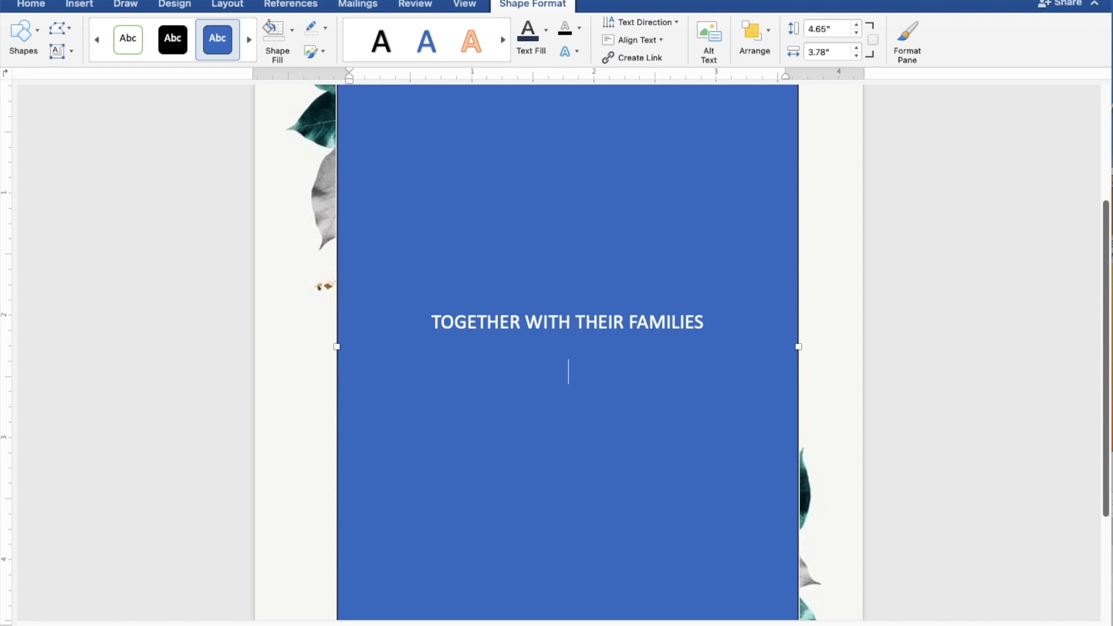
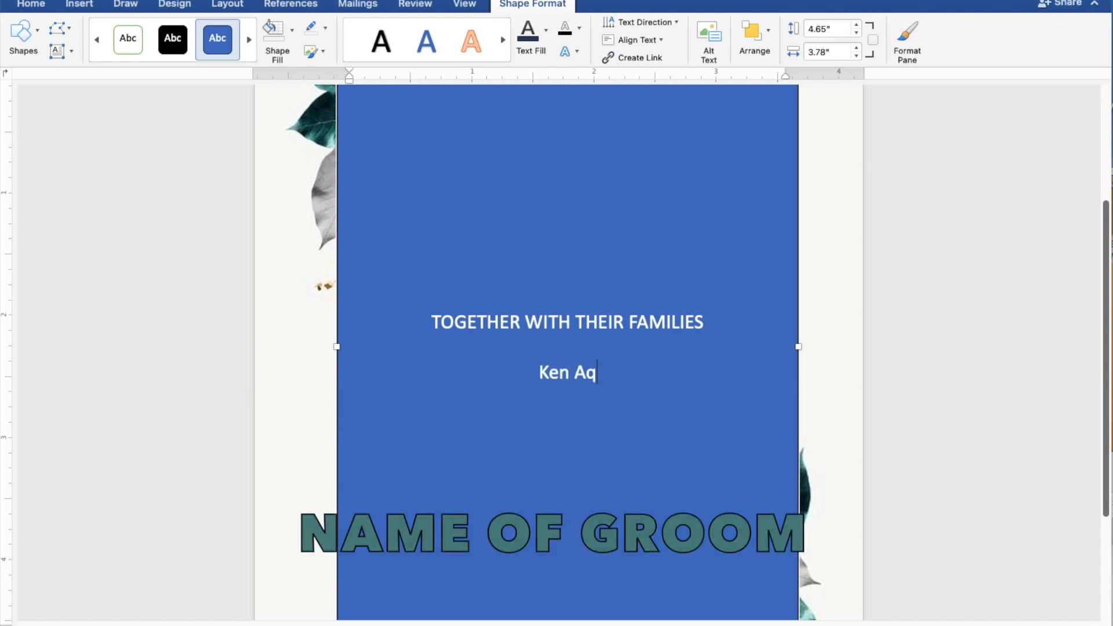
Type the groom's name and AND, then the bride's name on the next line
text(AN)
text(D)
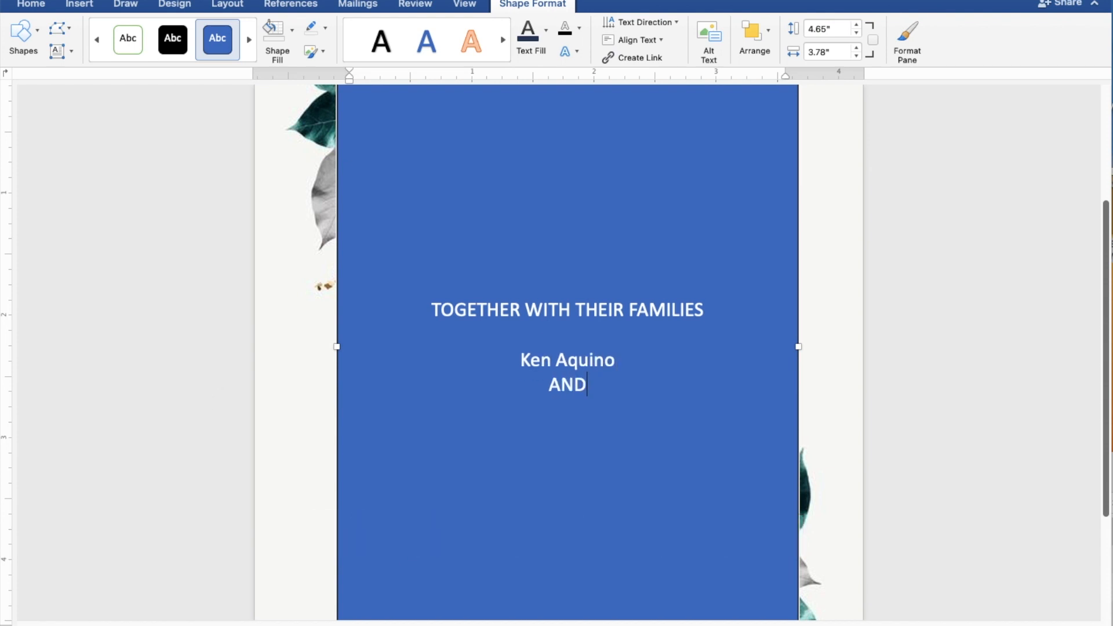
key(Return)
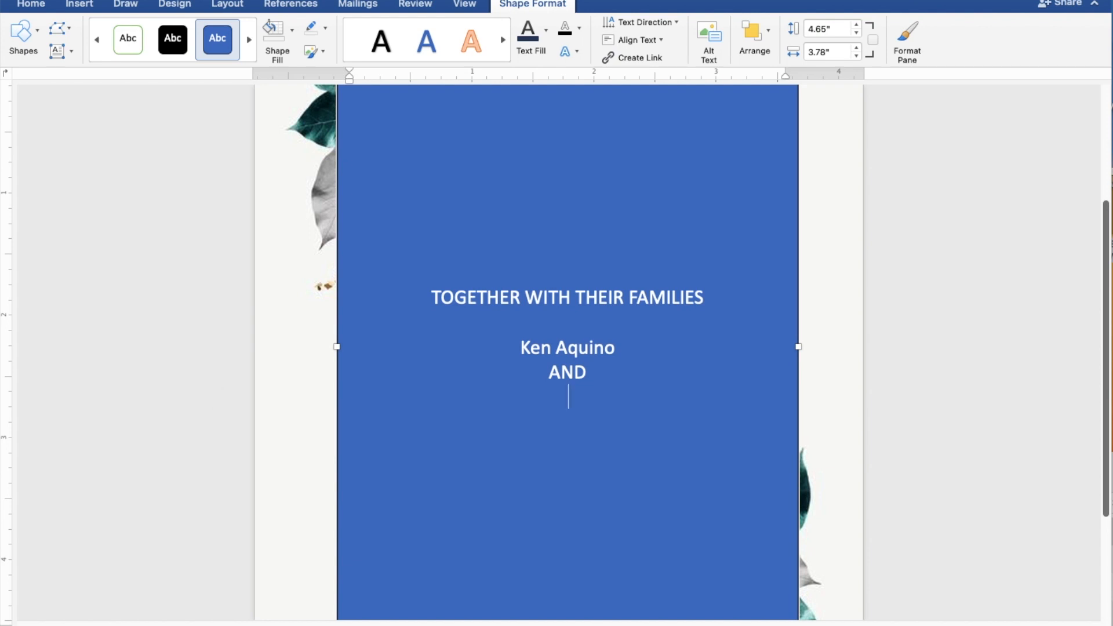
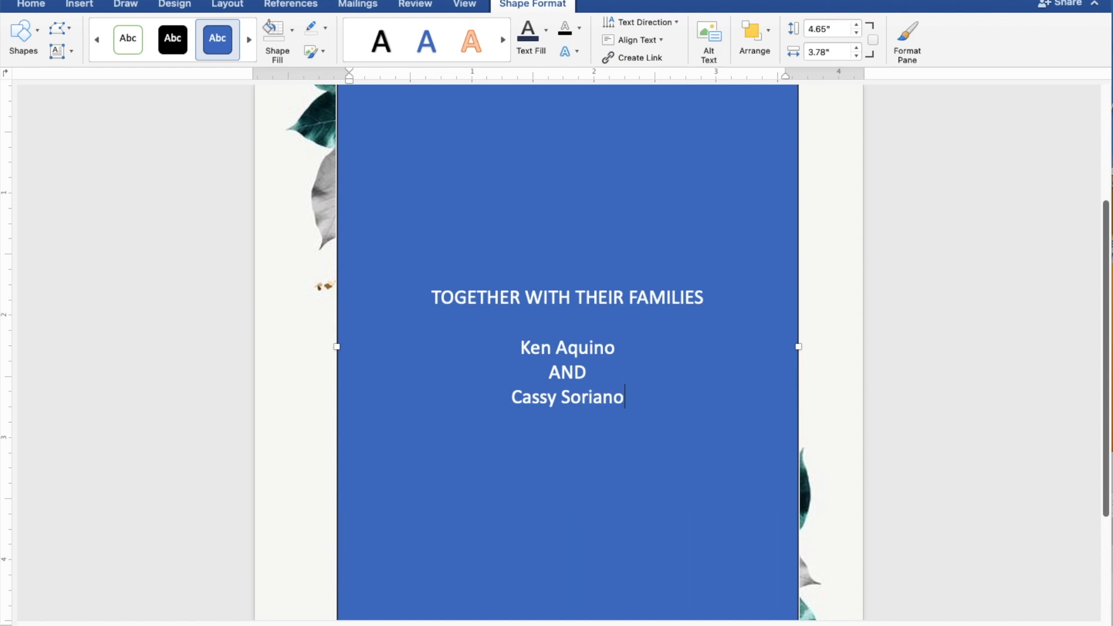
key(Return)
key(Return)
Type 'REQUEST THE PLEASURE OF YOUR PRESENCE' and 'AS THEY JOYFULLY UNITE IN MARRIAGE' on separate lines
text(REQ)
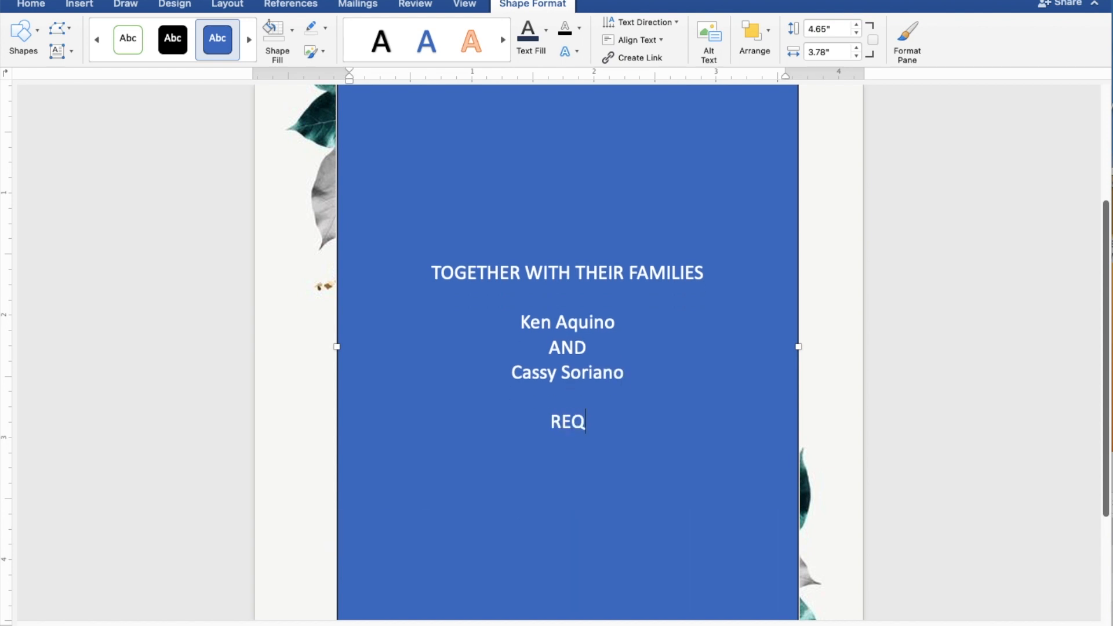
text(UES)
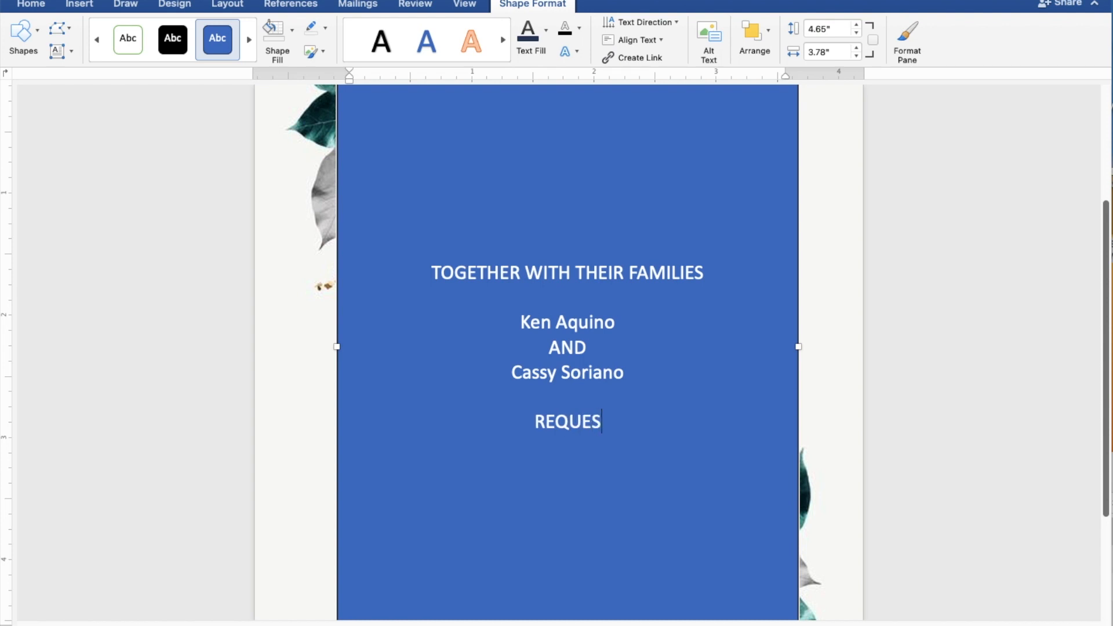
text(T THE)
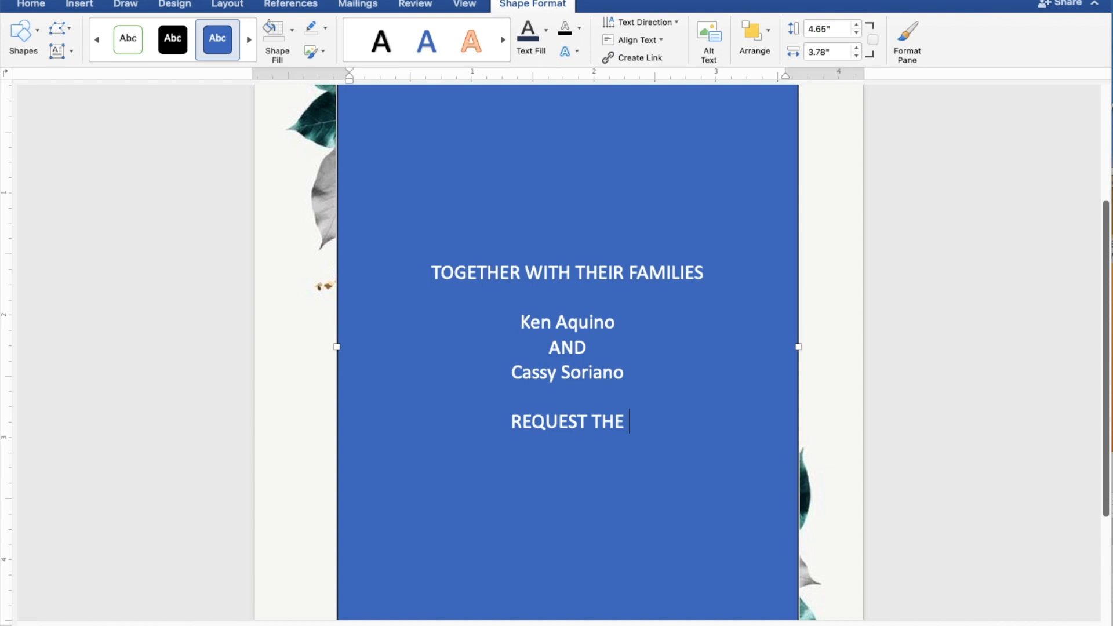
text( PLE)
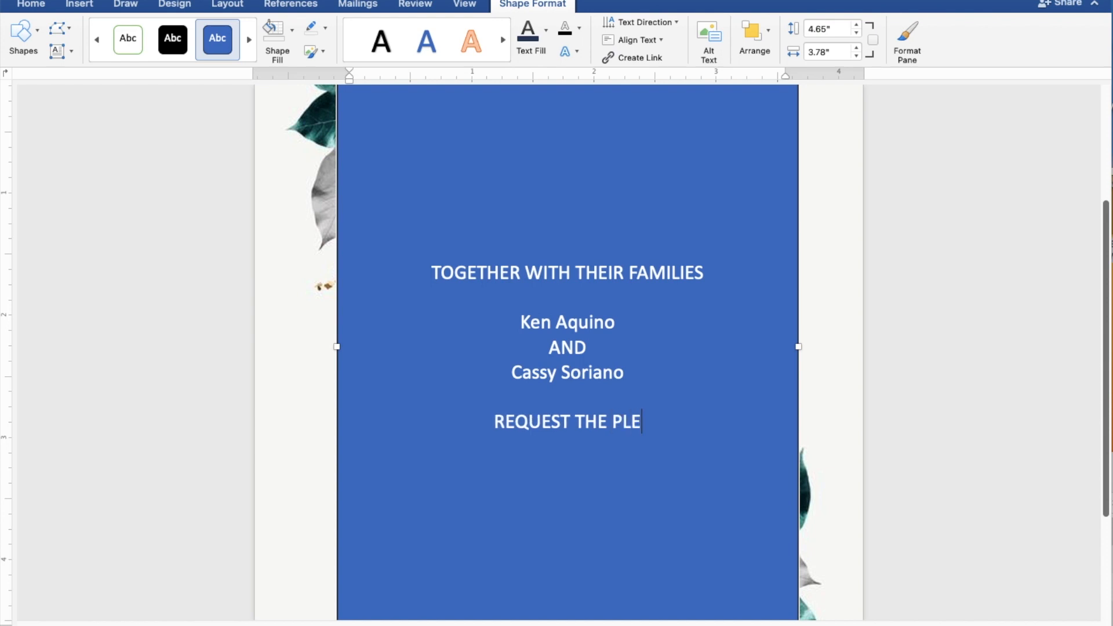
text(ASURE)
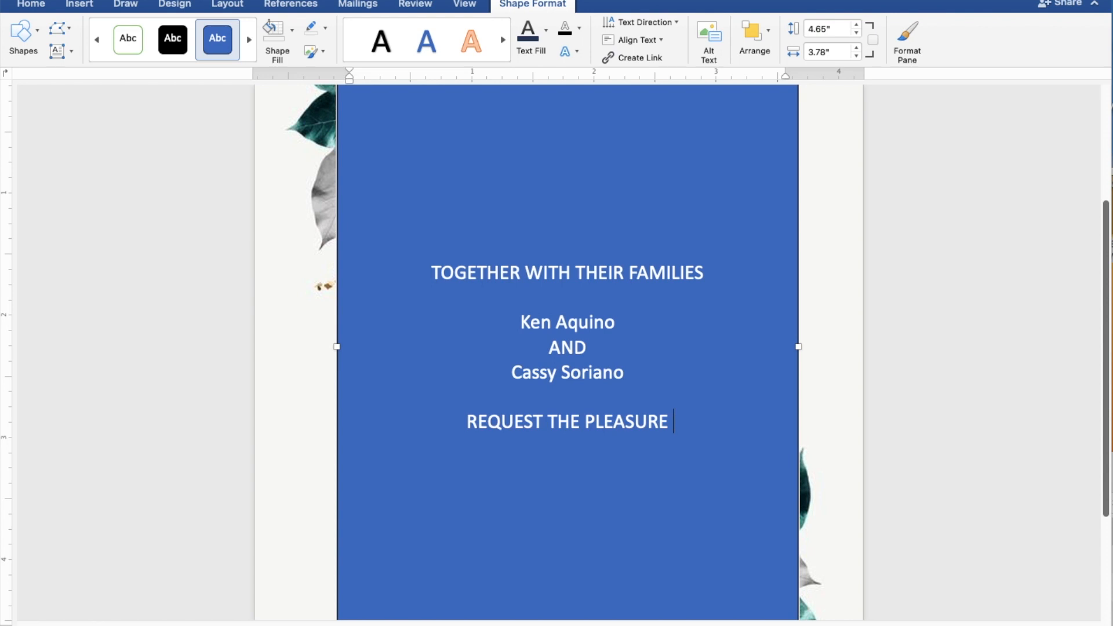
text( OF )
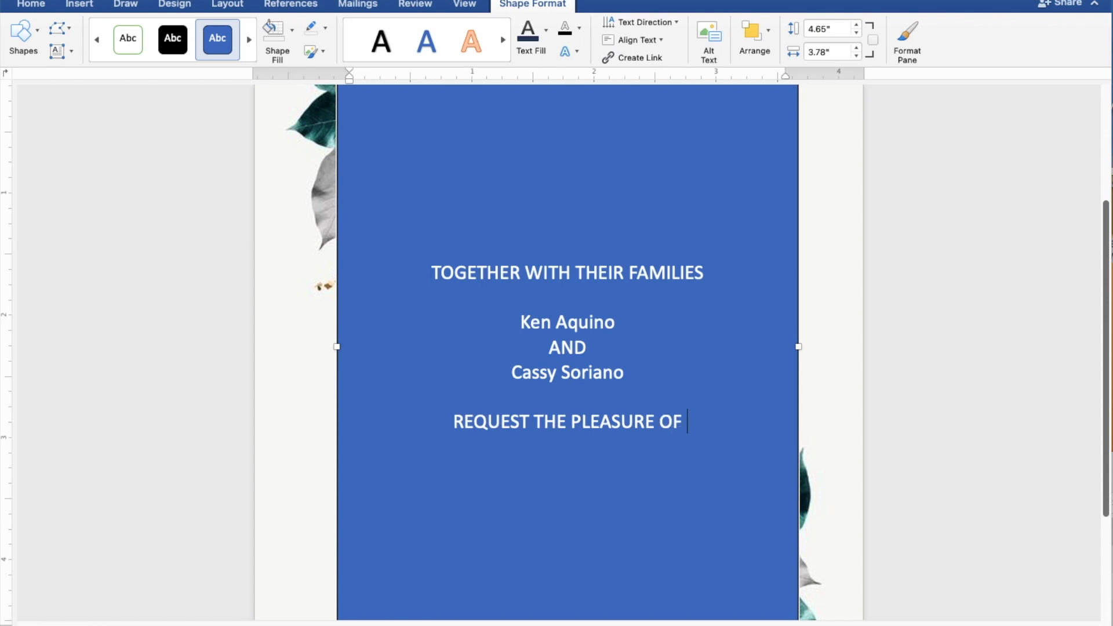
text(YOUR)
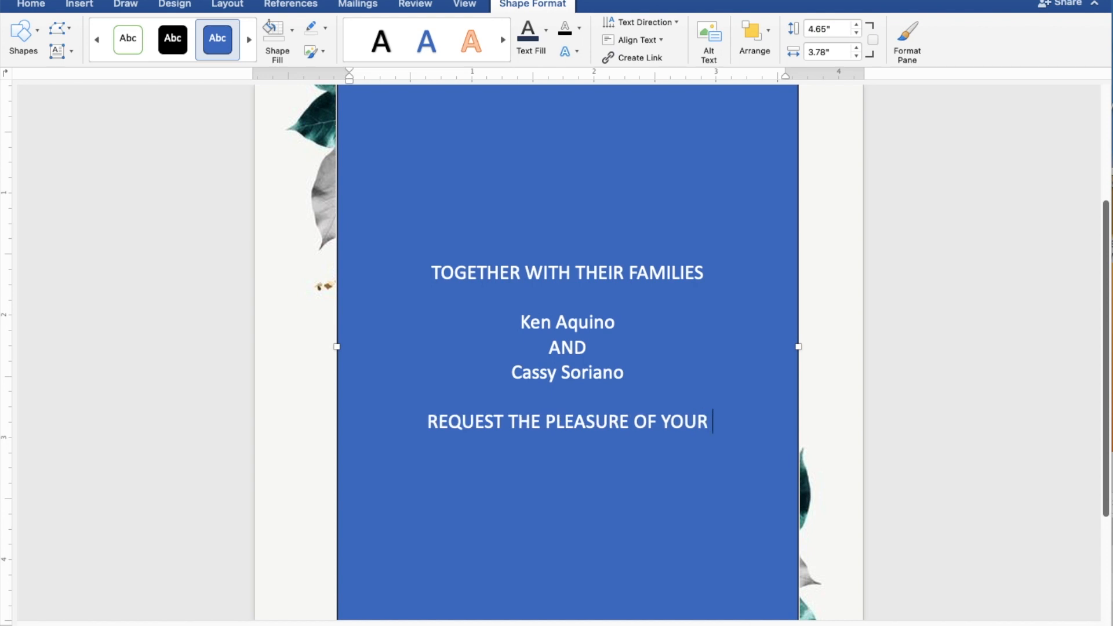
text( PR)
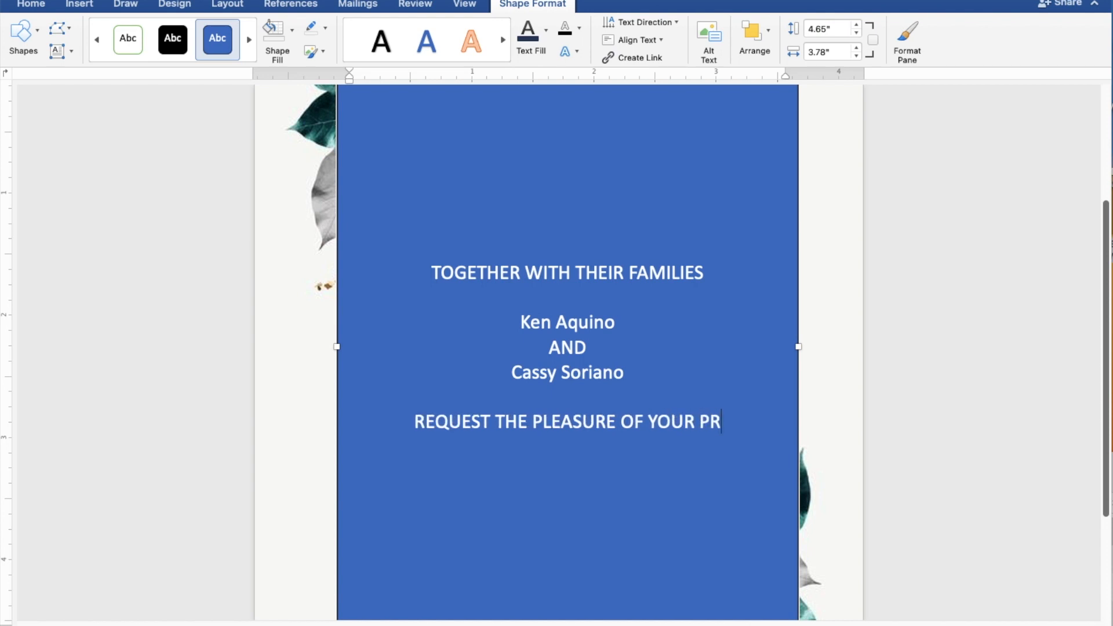
text(ESENCE)
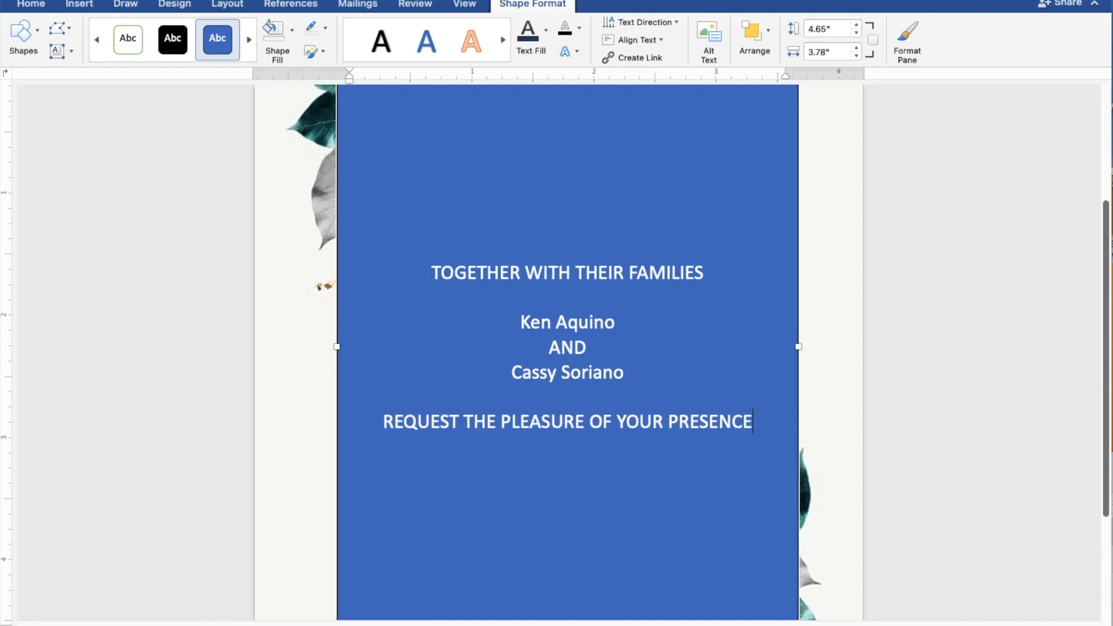
key(Return)
text(AS)
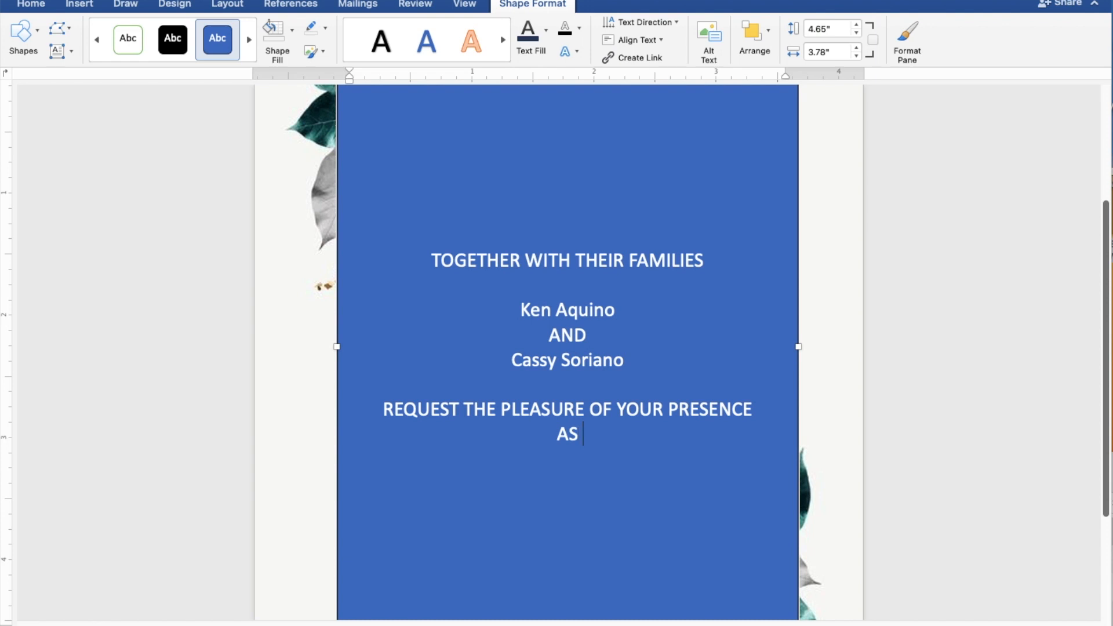
text( THEY)
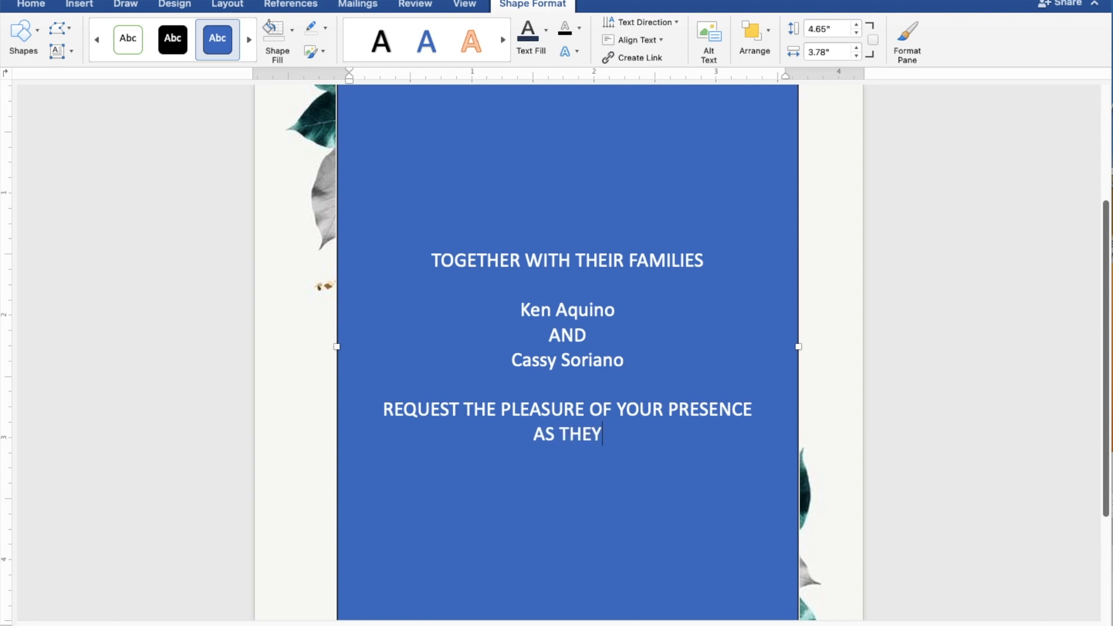
text( JOYFU)
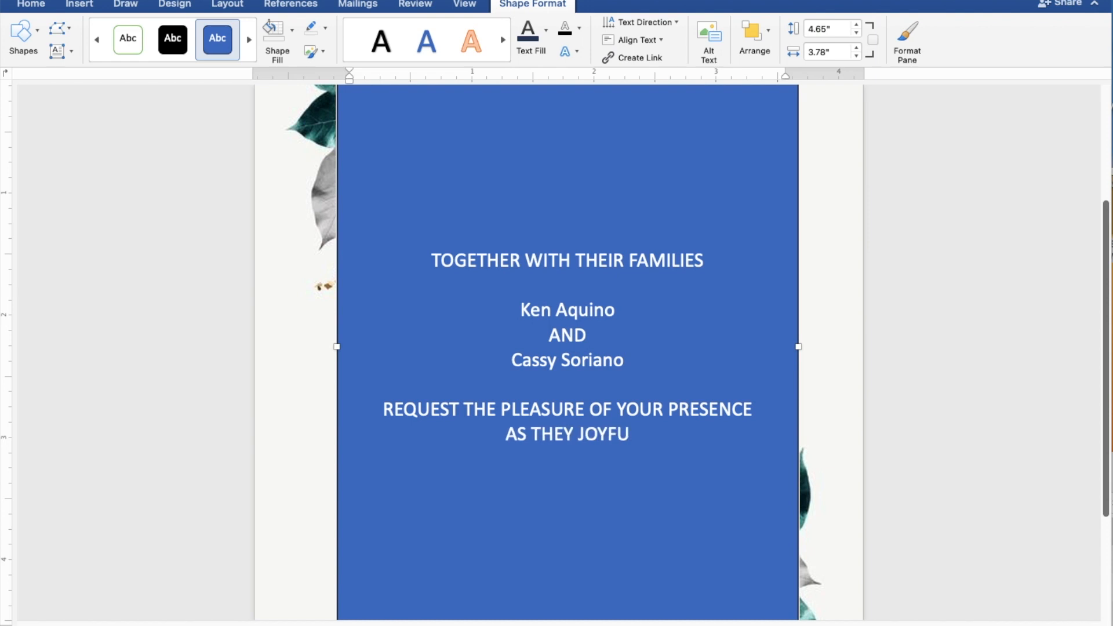
text(LL)
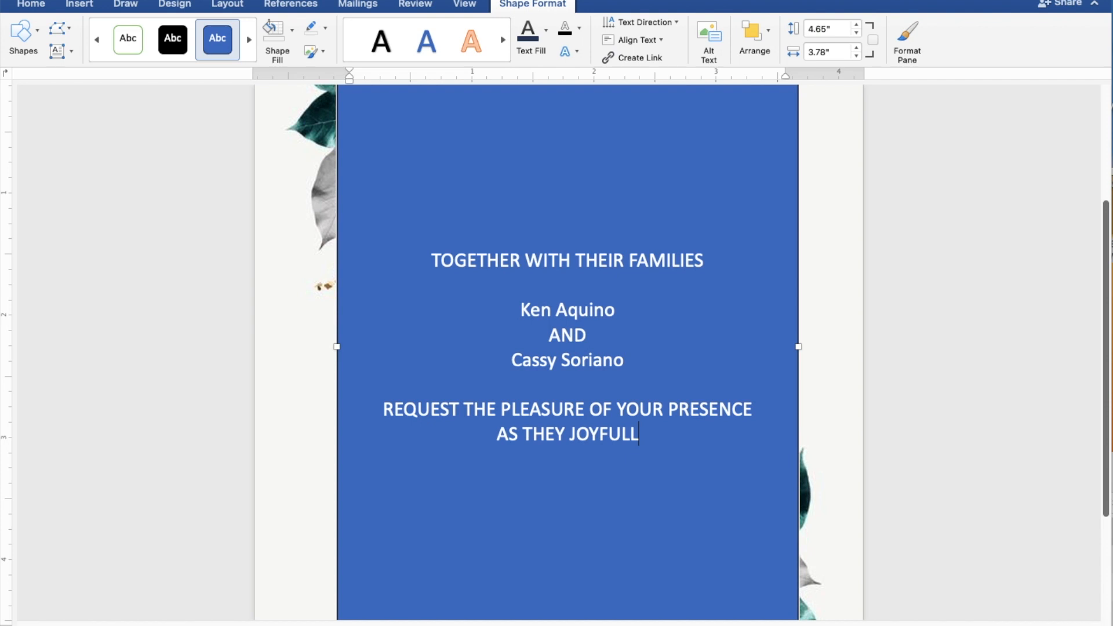
text(Y U)
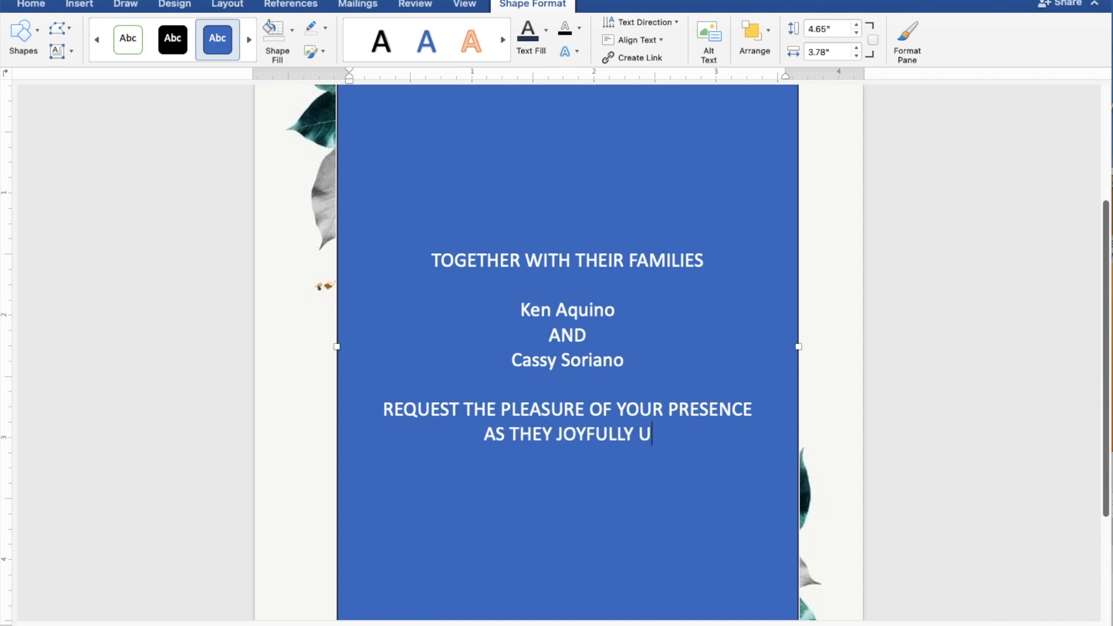
text(NIT)
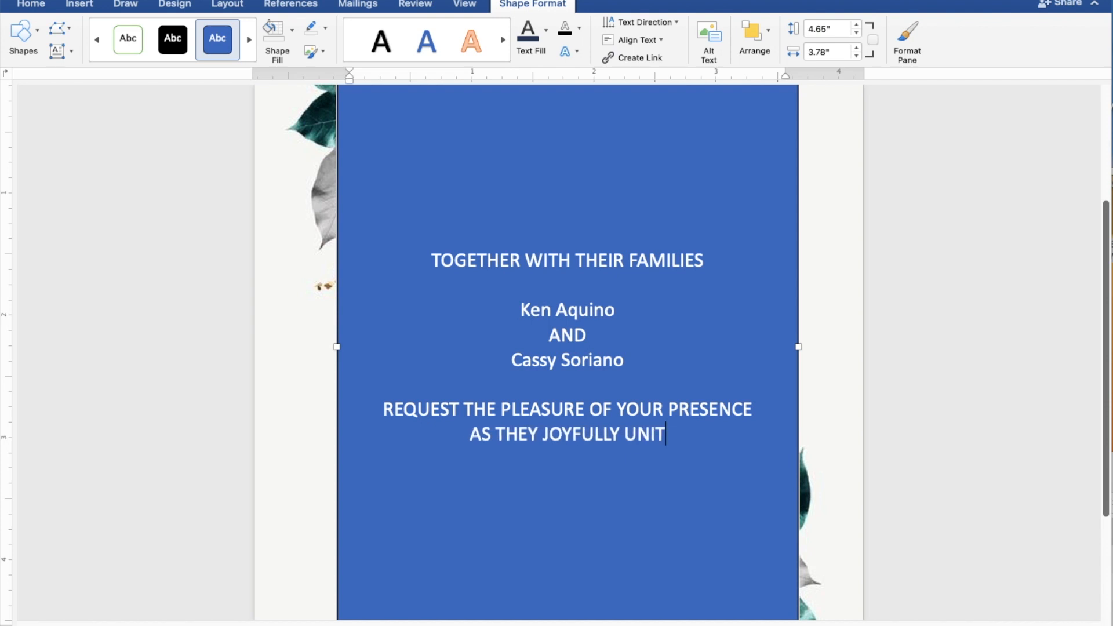
text(E IN)
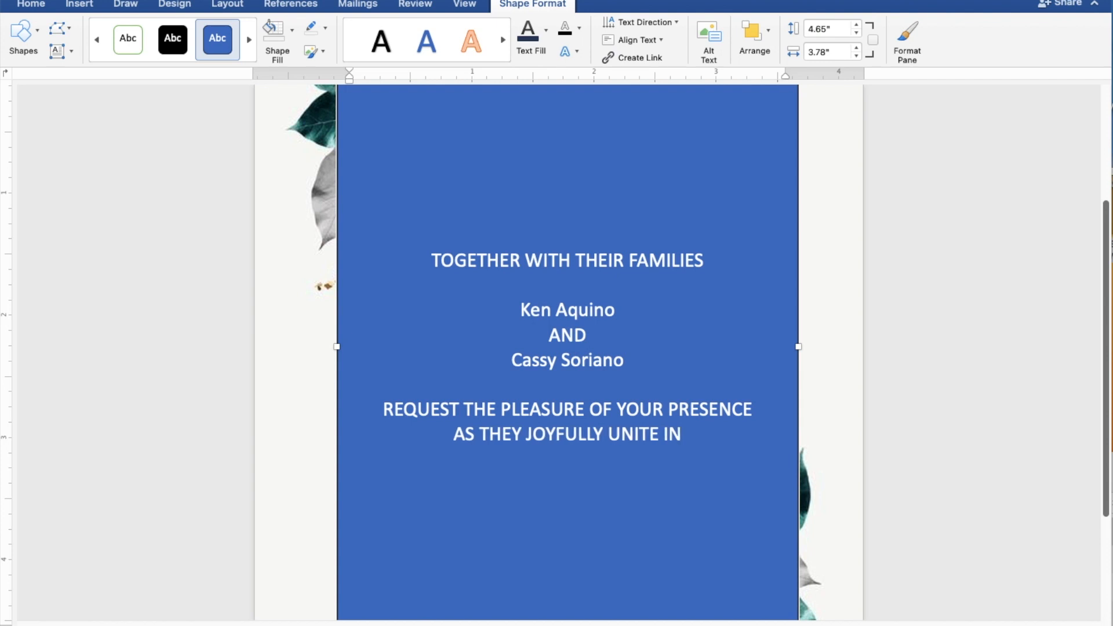
text( MA)
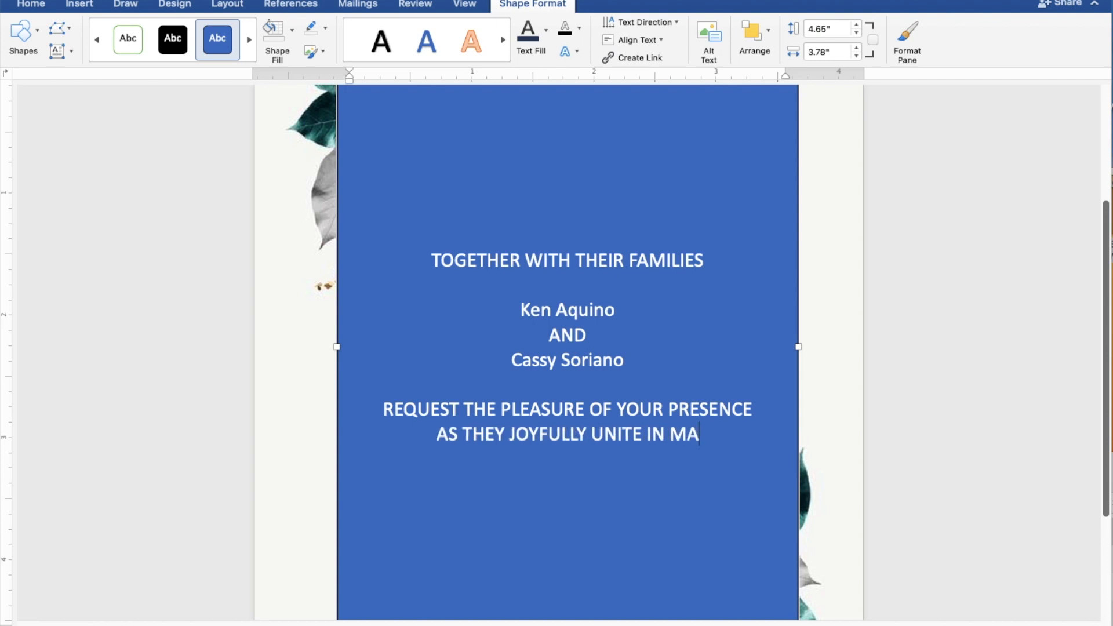
text(RRI)
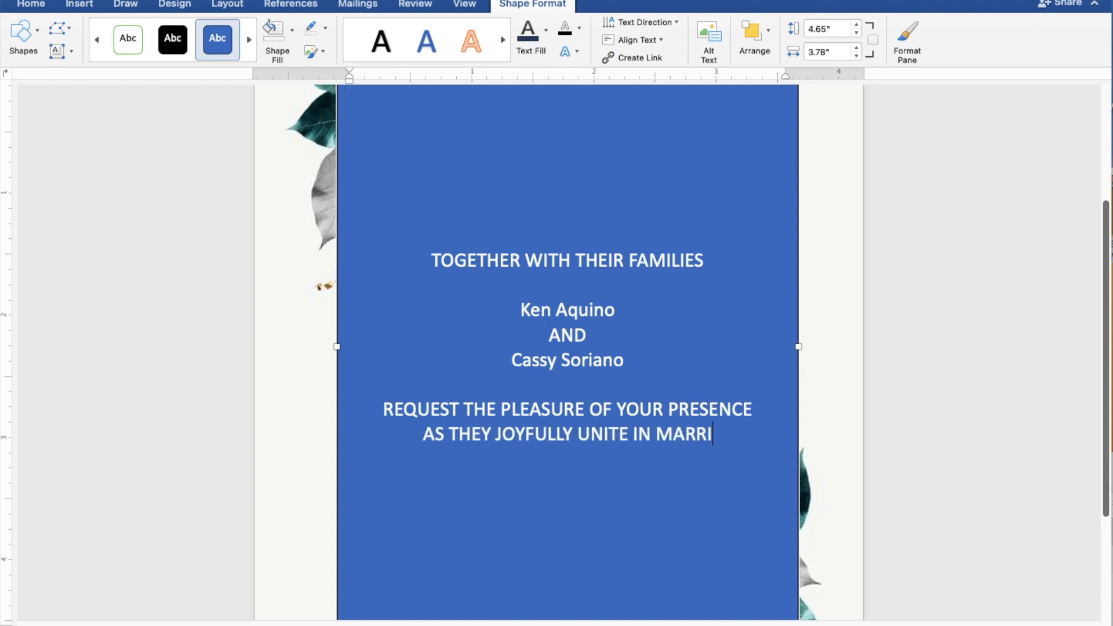
text(AGE)
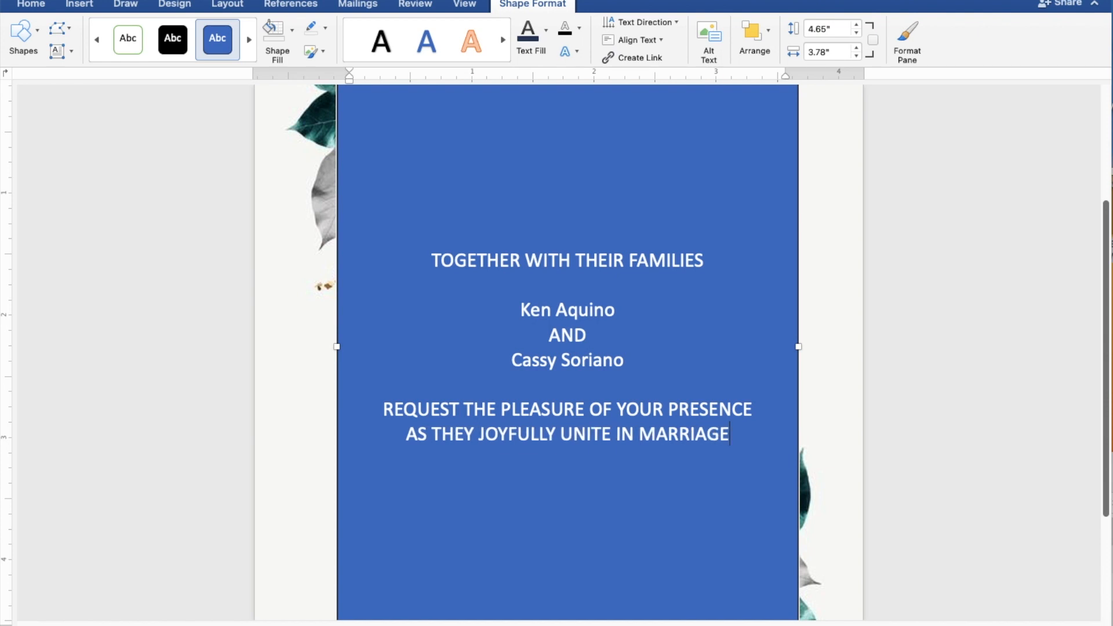
key(Return)
key(Return)
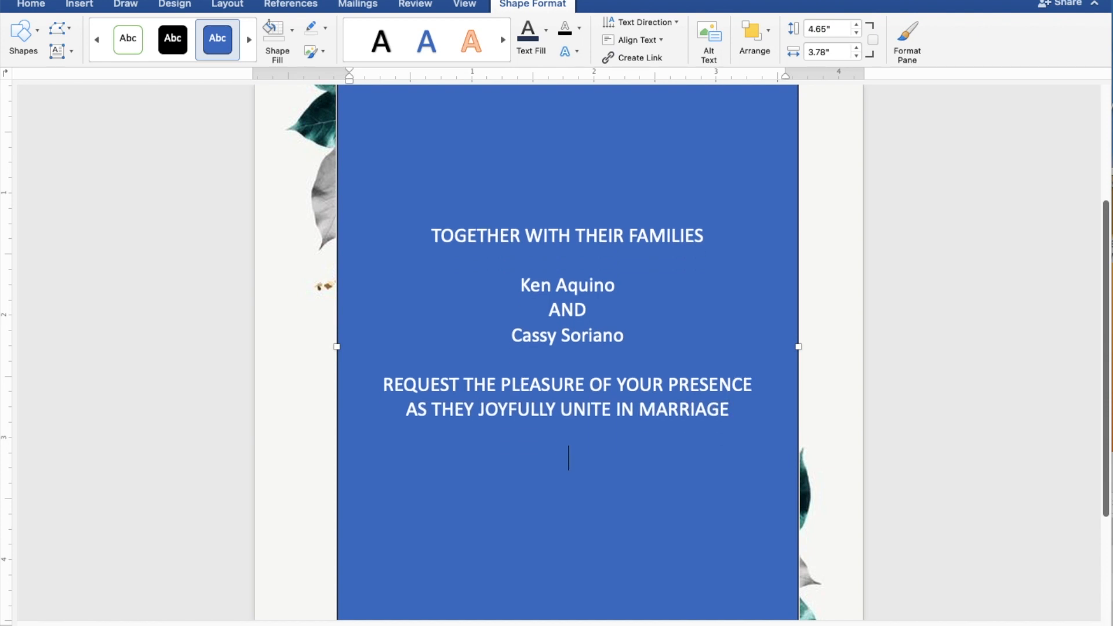
Type 'SUNDAY', 'AUGUST 27, 2023' and '10:00 IN THE MORNING' on separate lines
text(SUNDAY)
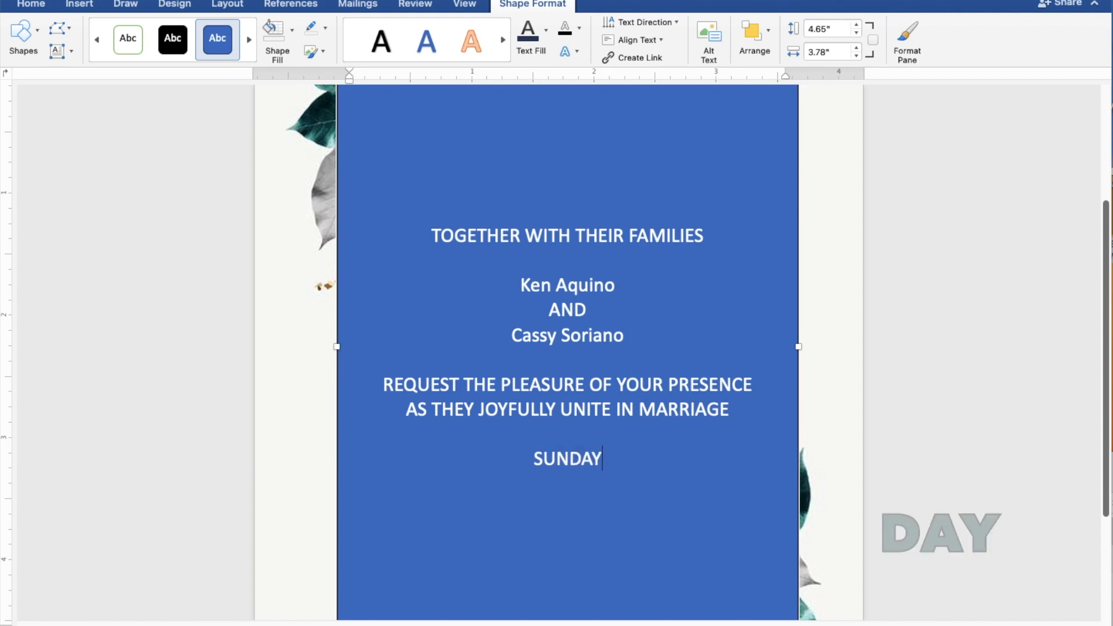
key(Return)
text(A)
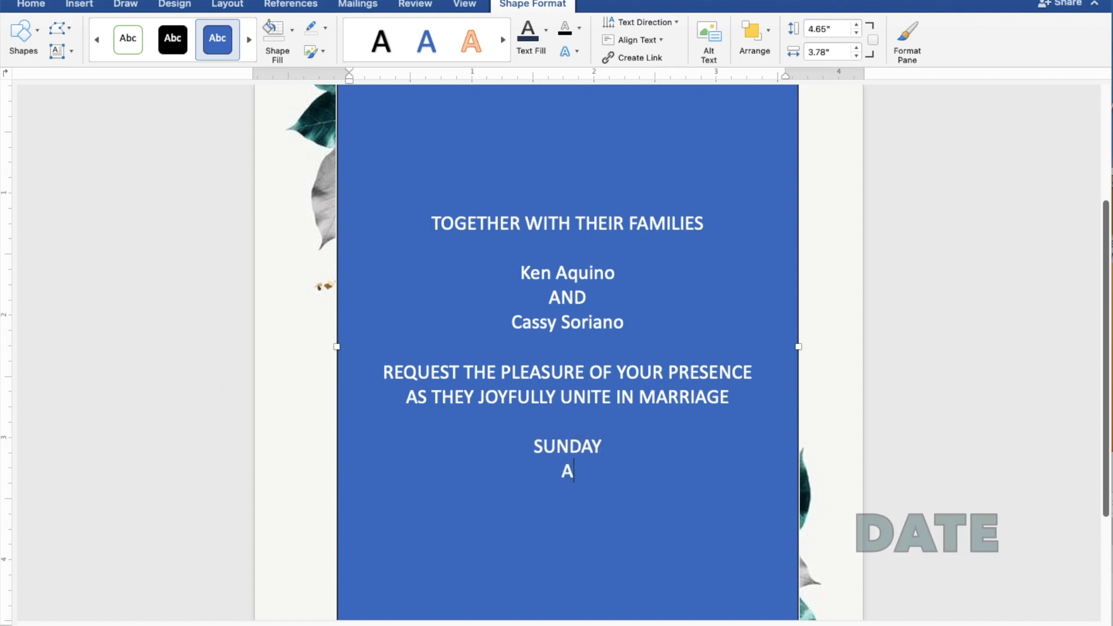
text(UGUST)
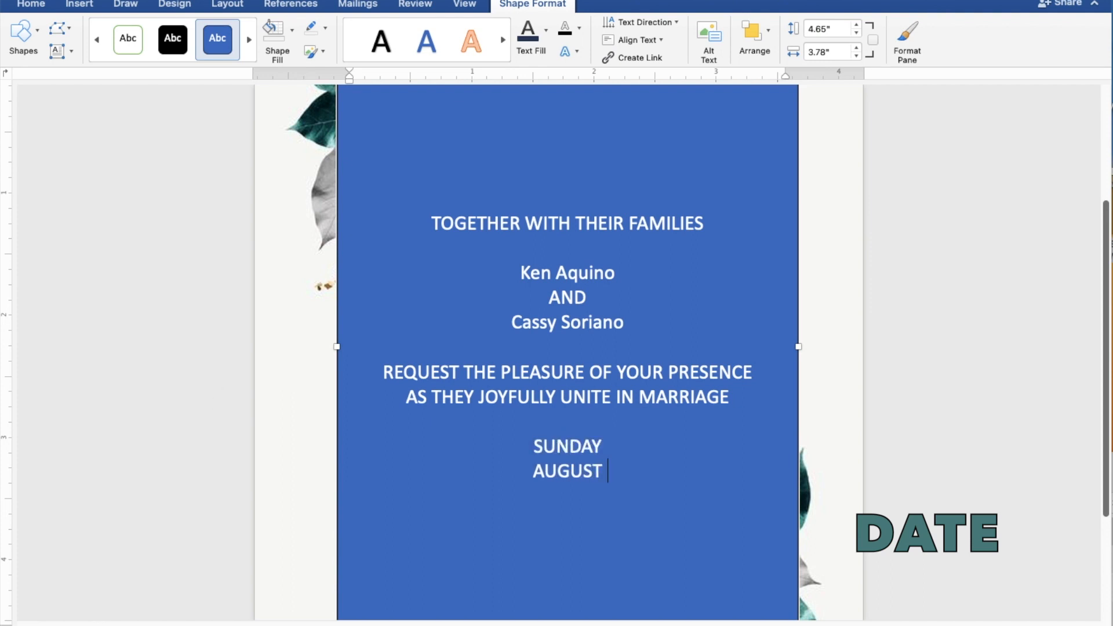
text(27)
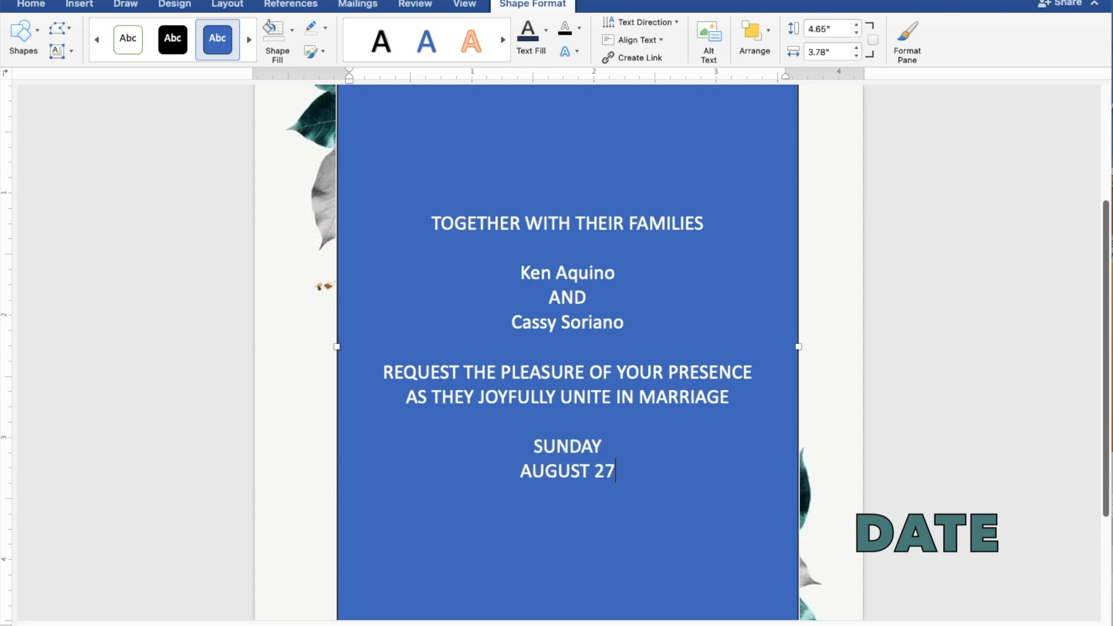
text(, 2)
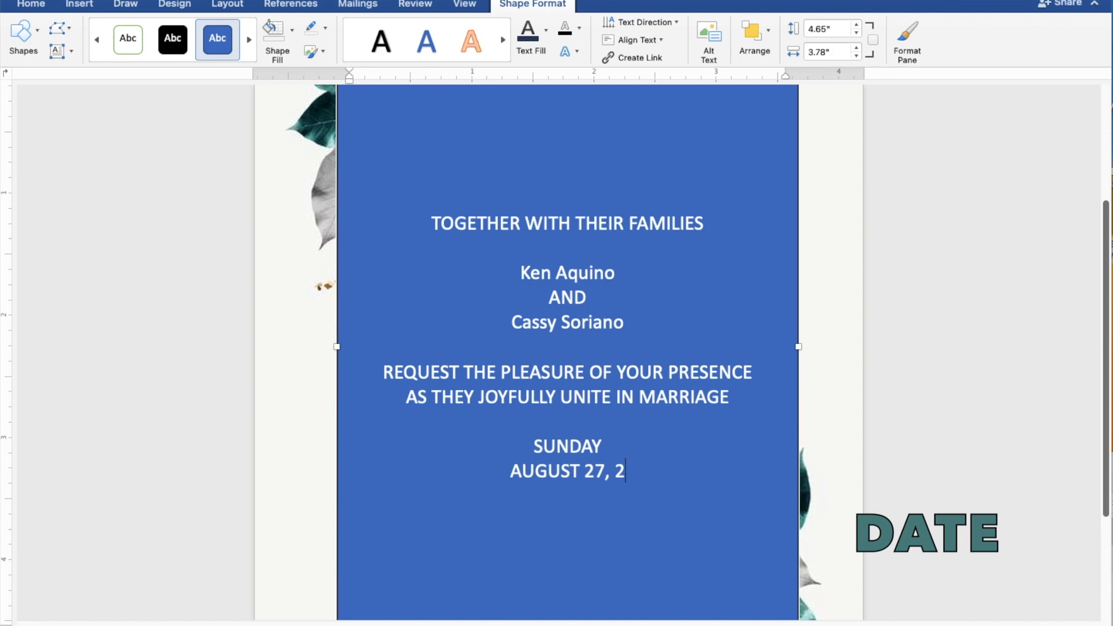
text(023)
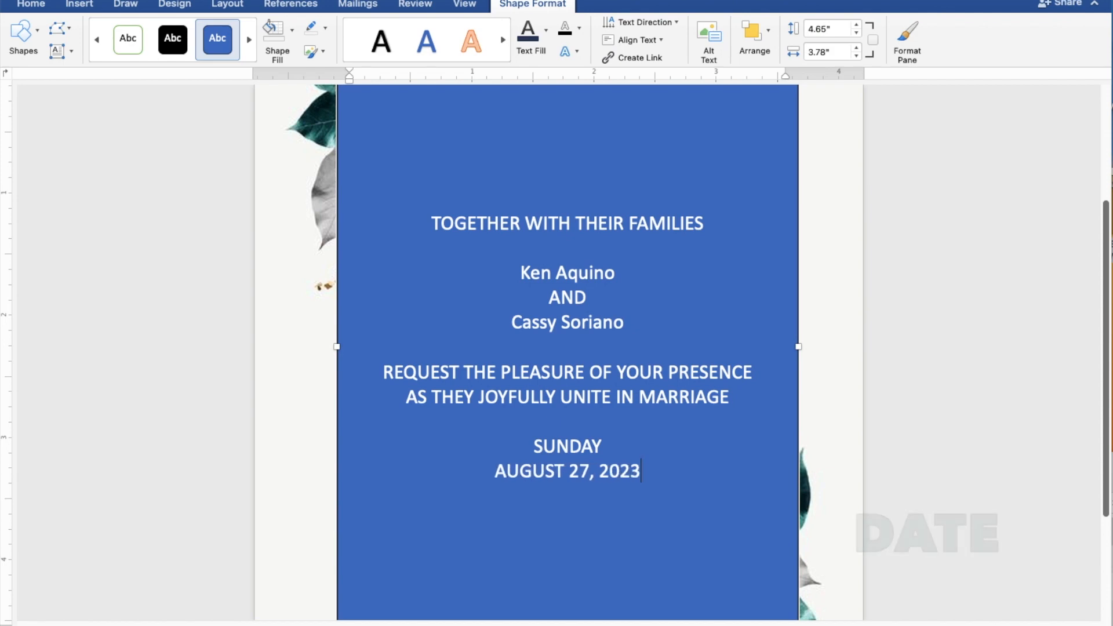
key(Return)
text(1)
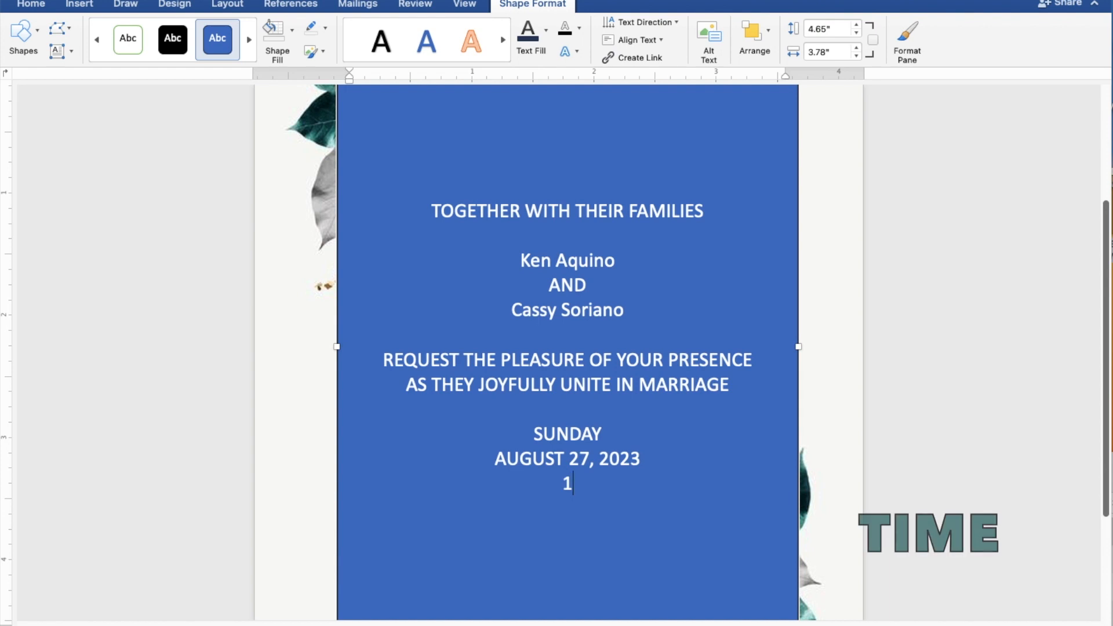
text(0:00)
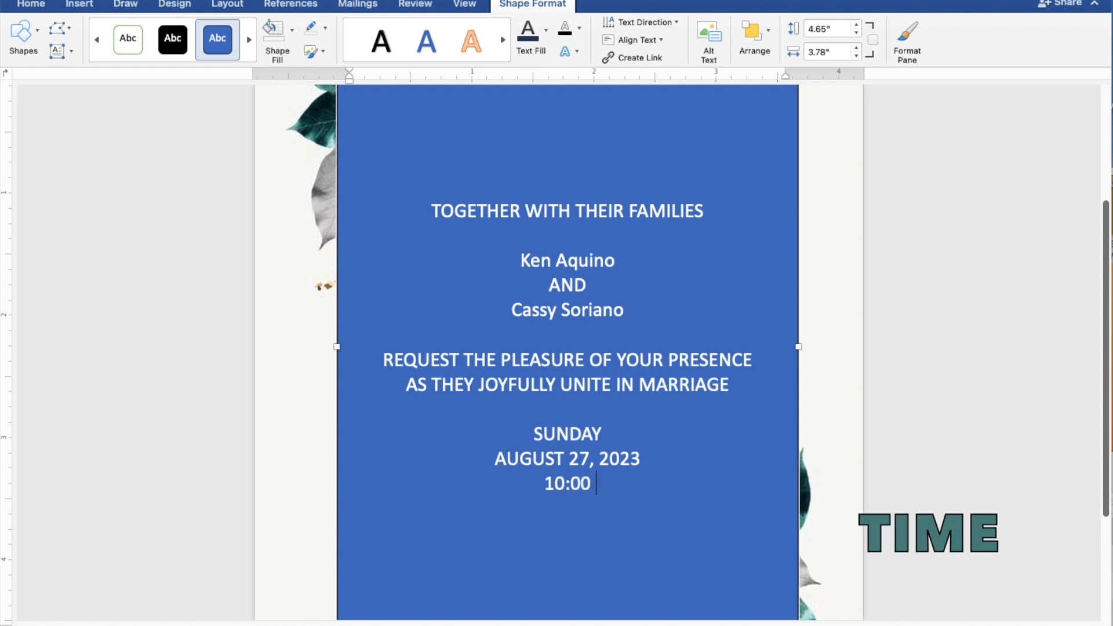
text( INT)
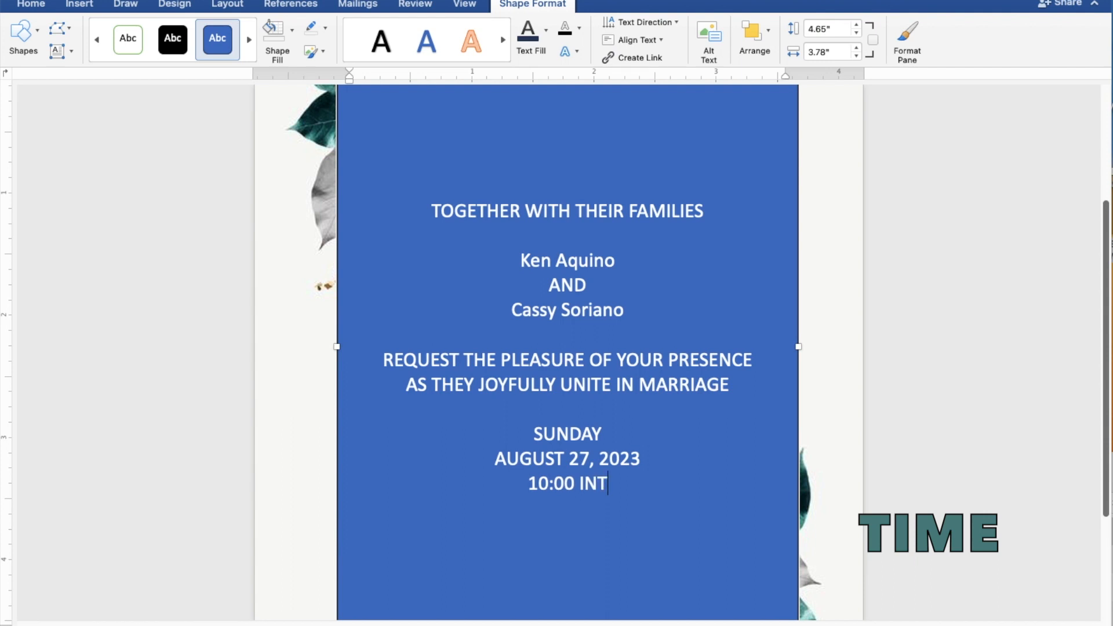
key(BackSpace)
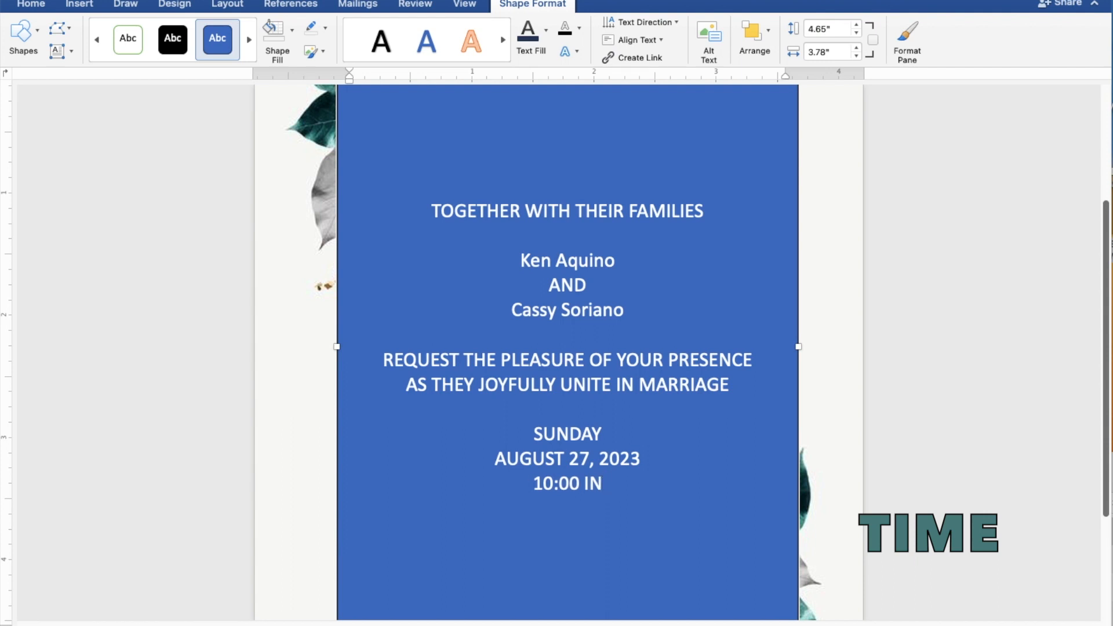
text(THE)
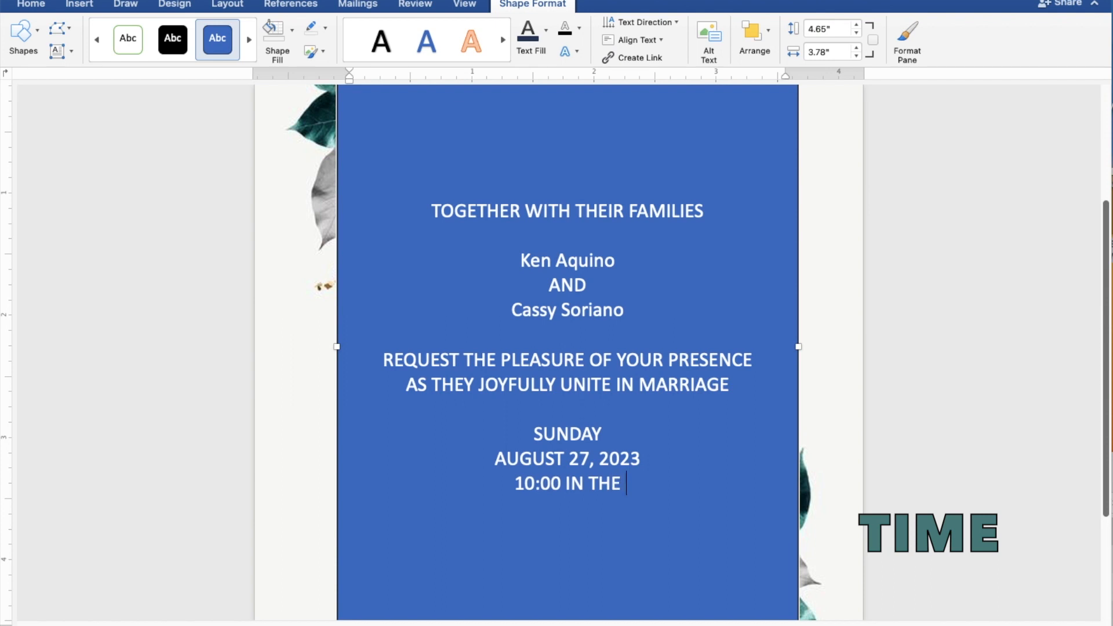
text( MORNING)
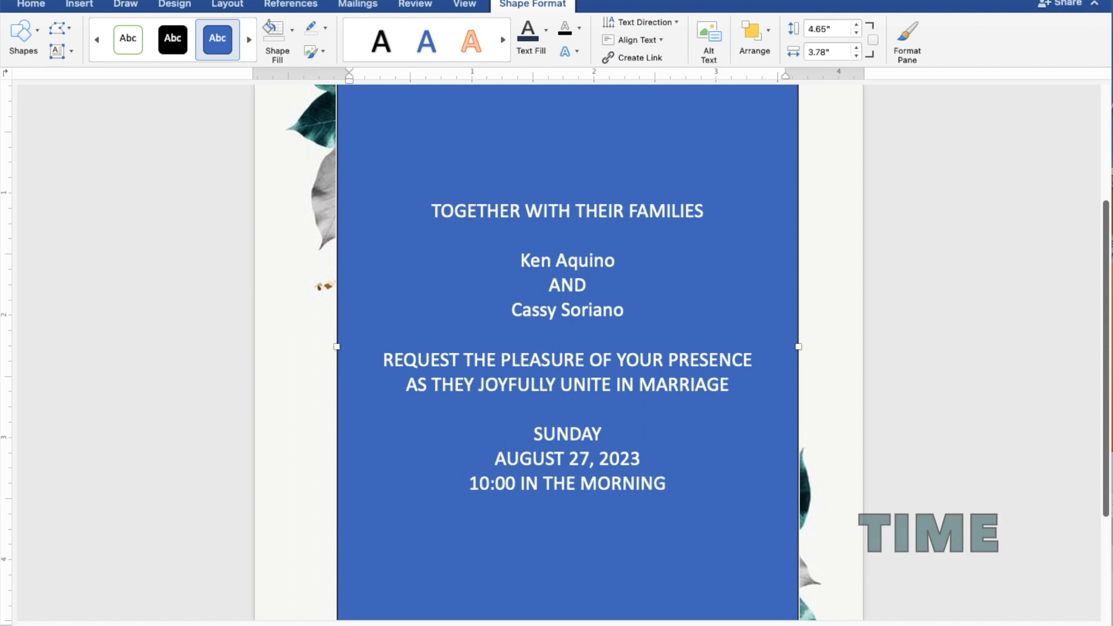
key(Return)
Type 'ST. THOMAS AQUINAS PARISH CHURCH' and 'MANGALDAN, PANGASINAN' on separate lines
text(S)
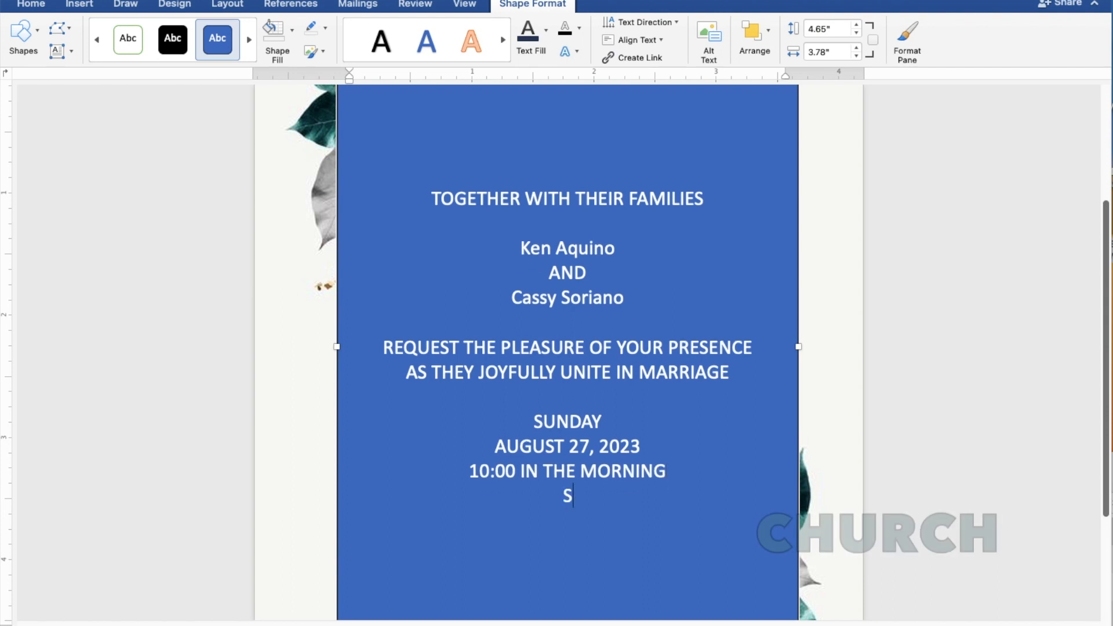
text(T. THO)
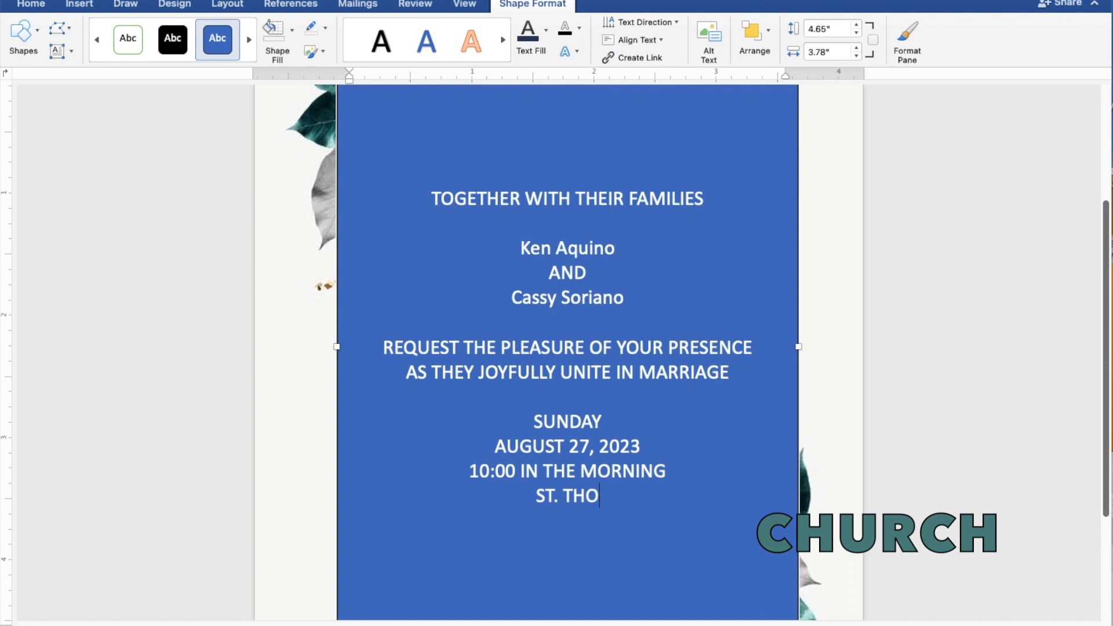
text(MAS )
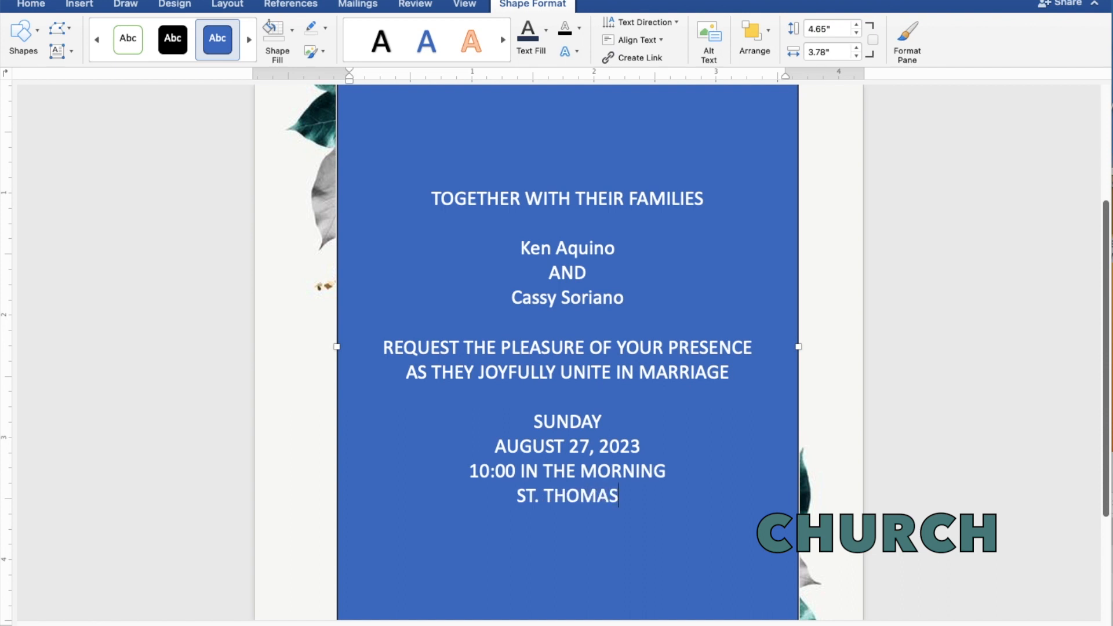
text(A)
text(Q)
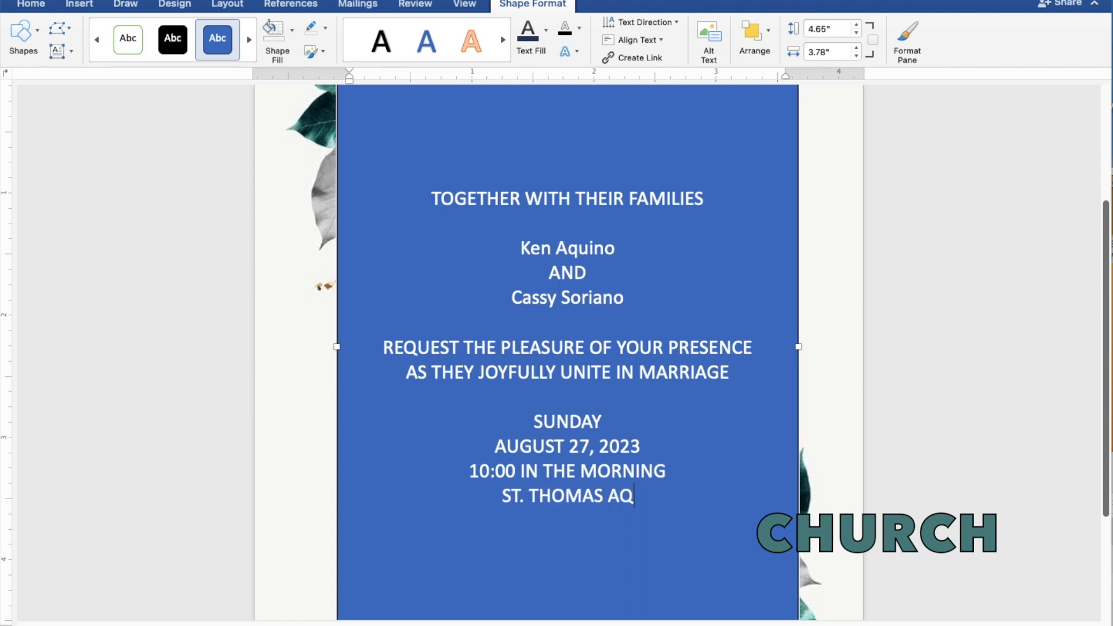
text(UIN)
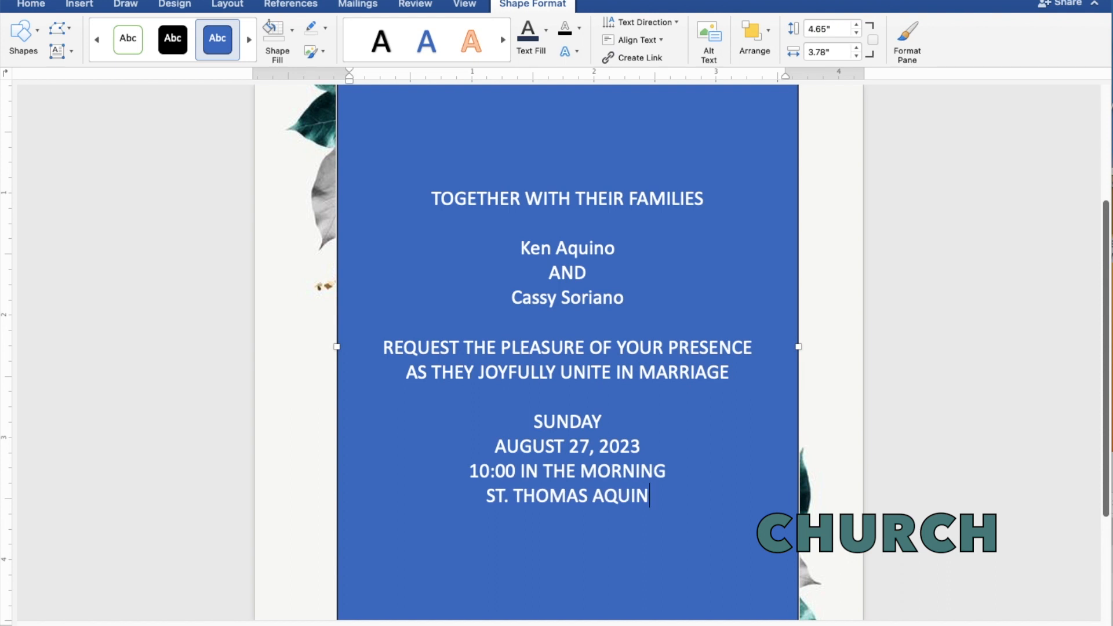
text(AS )
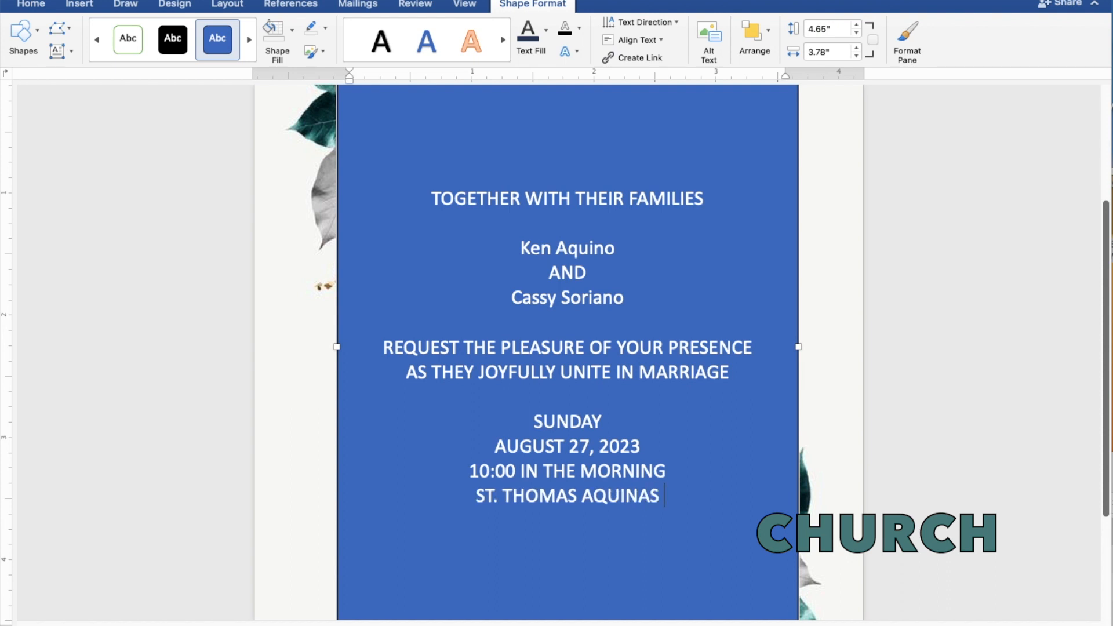
text(PARISH)
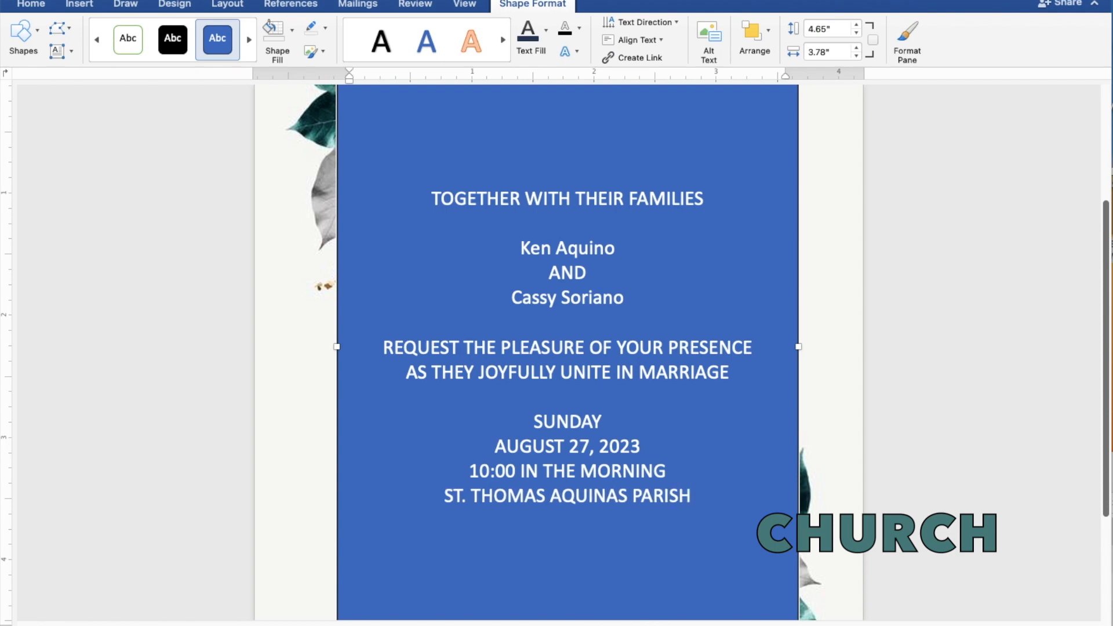
text( CHU)
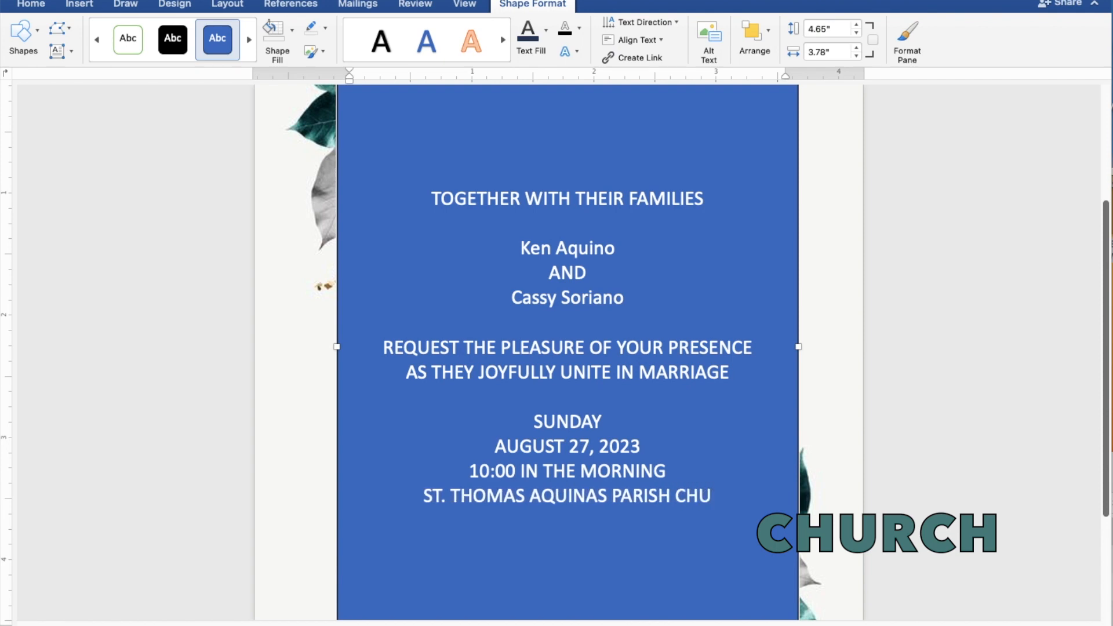
text(RCH)
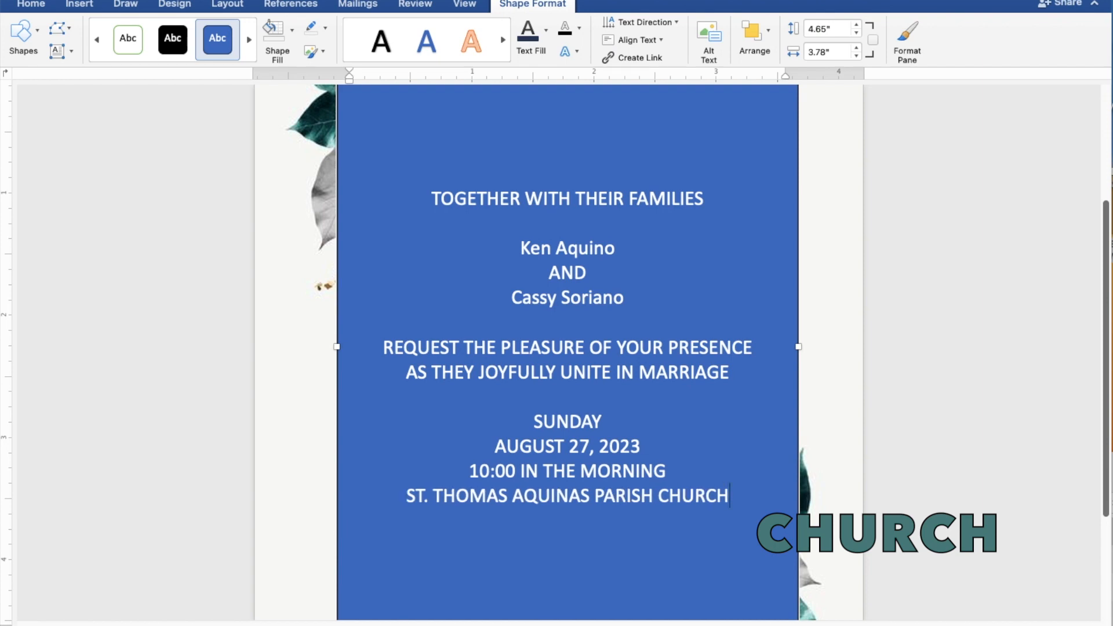
key(Return)
text(M)
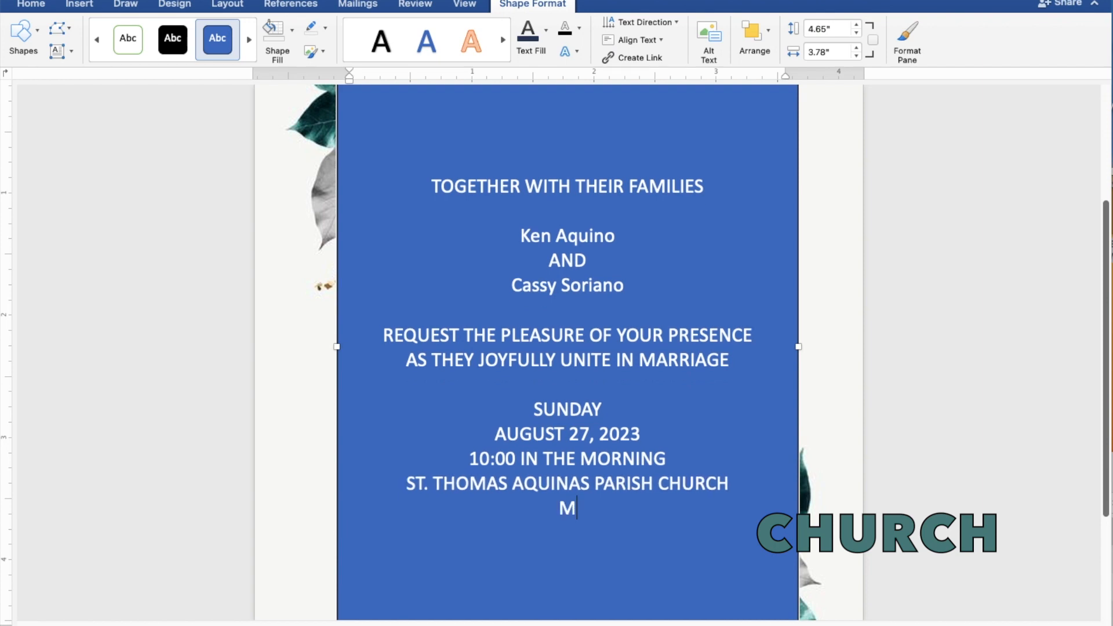
text(ANGALD)
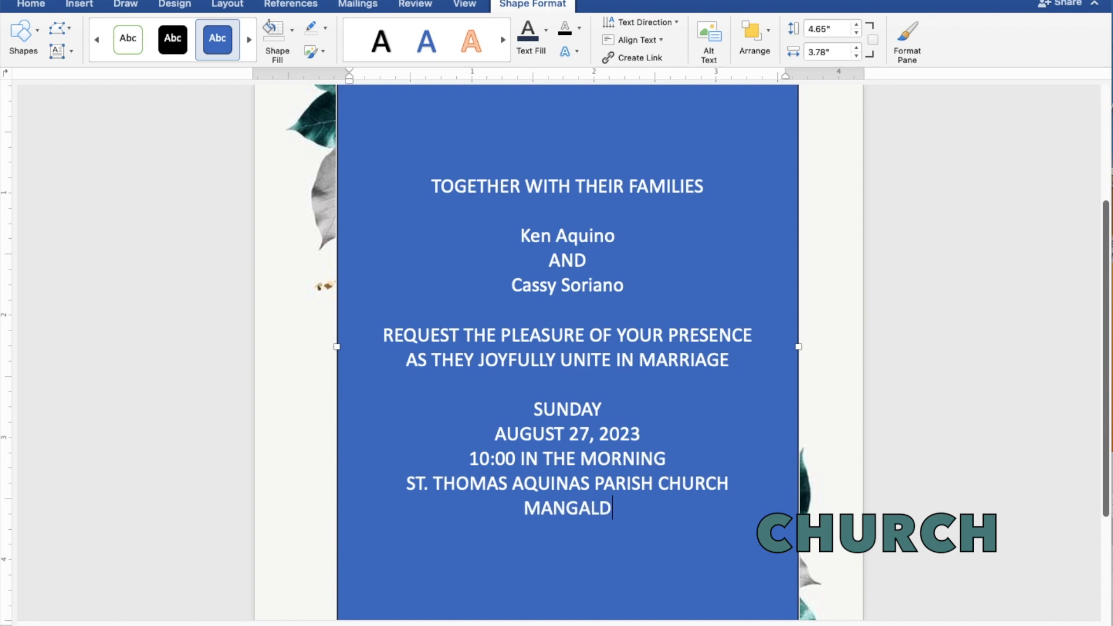
text(AN,)
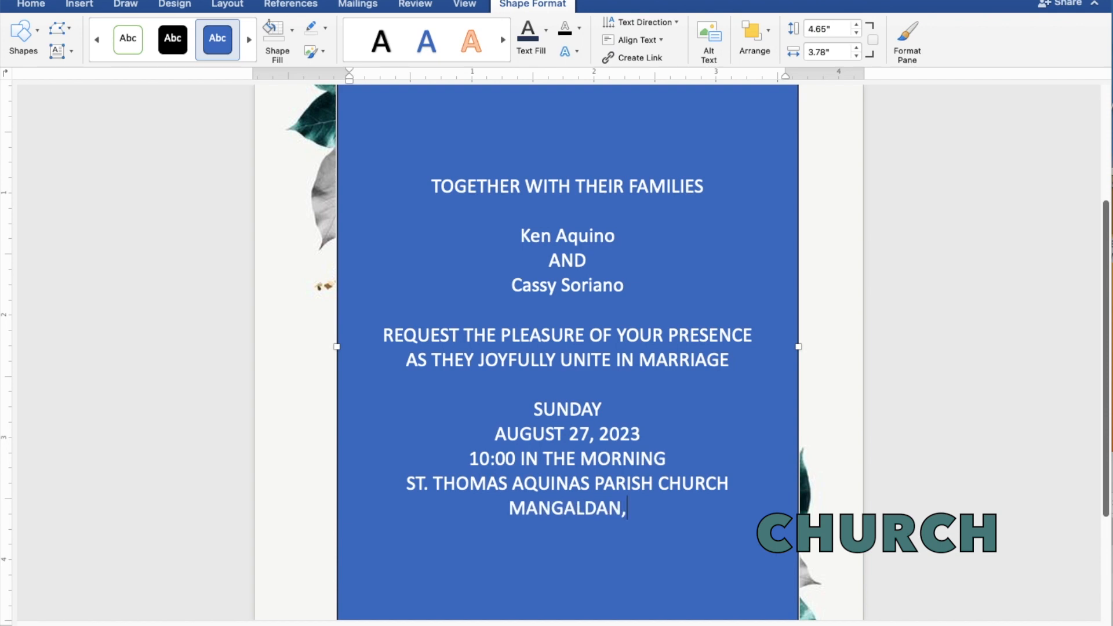
text( PA)
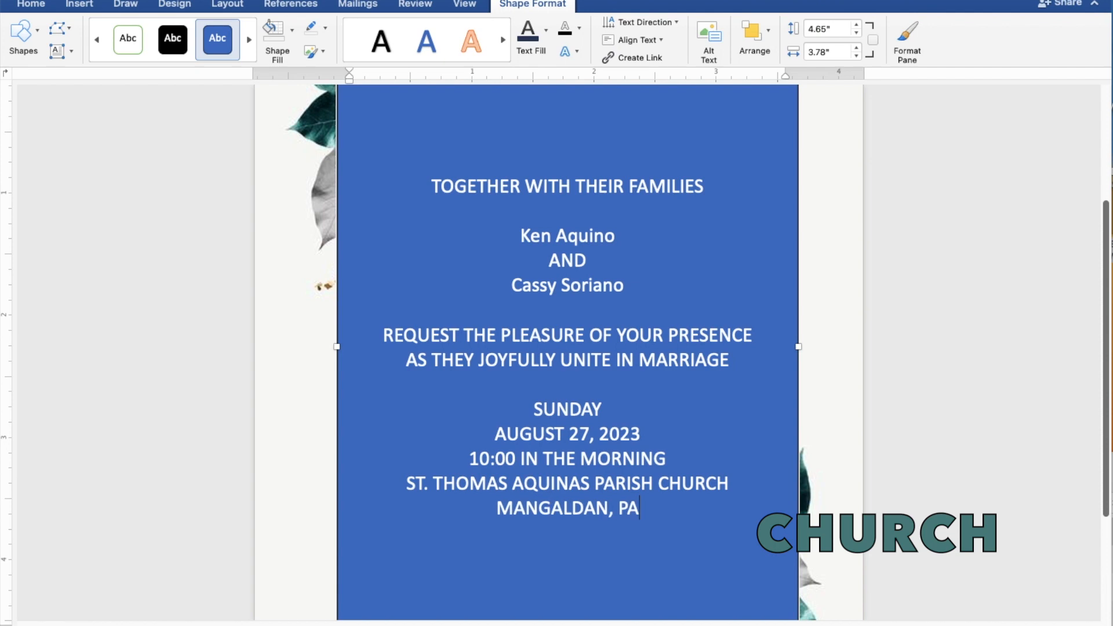
text(NGA)
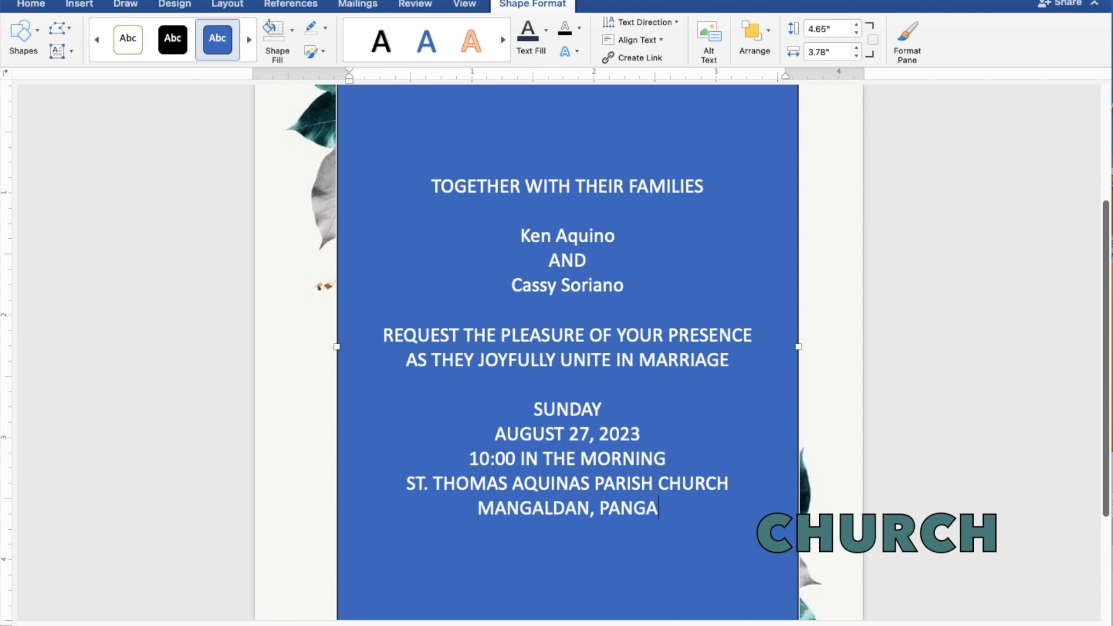
text(SINAN)
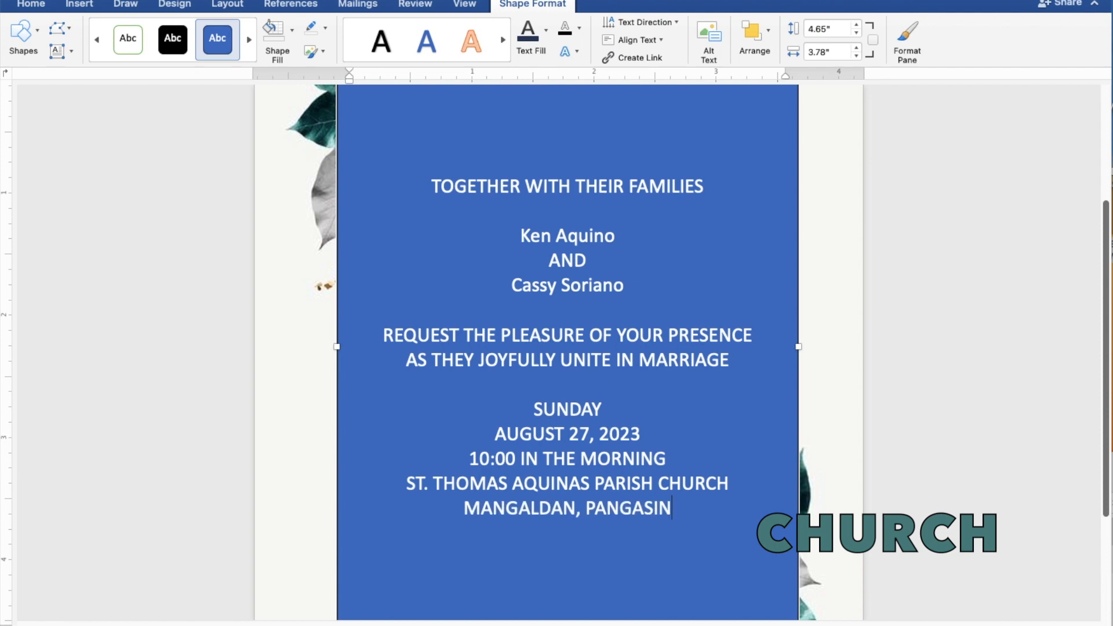
key(Return)
key(Return)
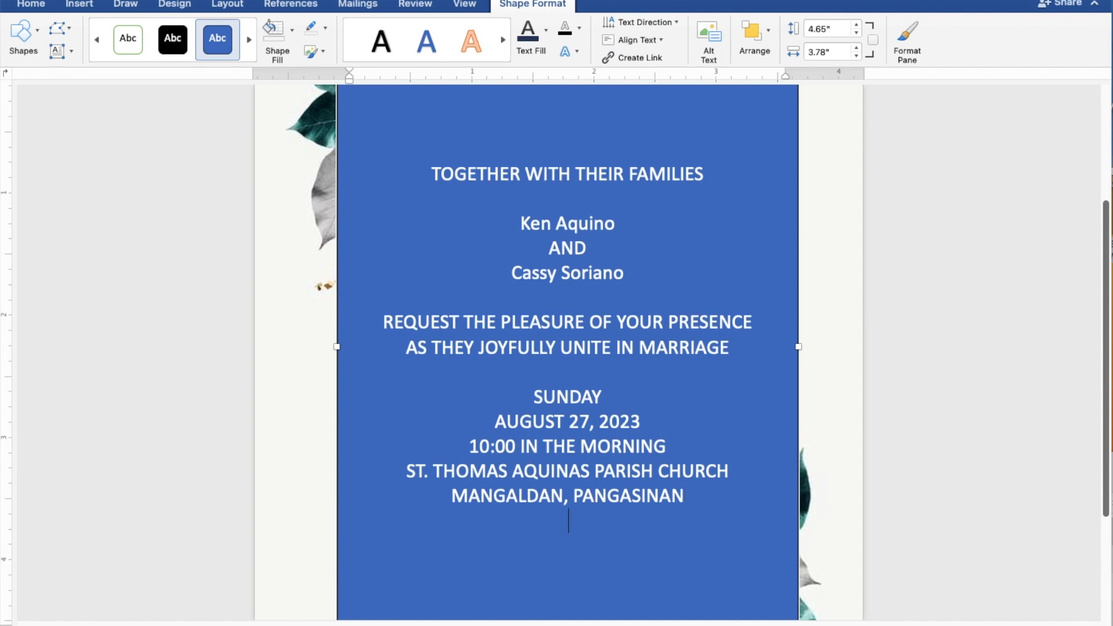
Type 'Reception to follow' as the last line, then select all the invitation wording
text(Rece)
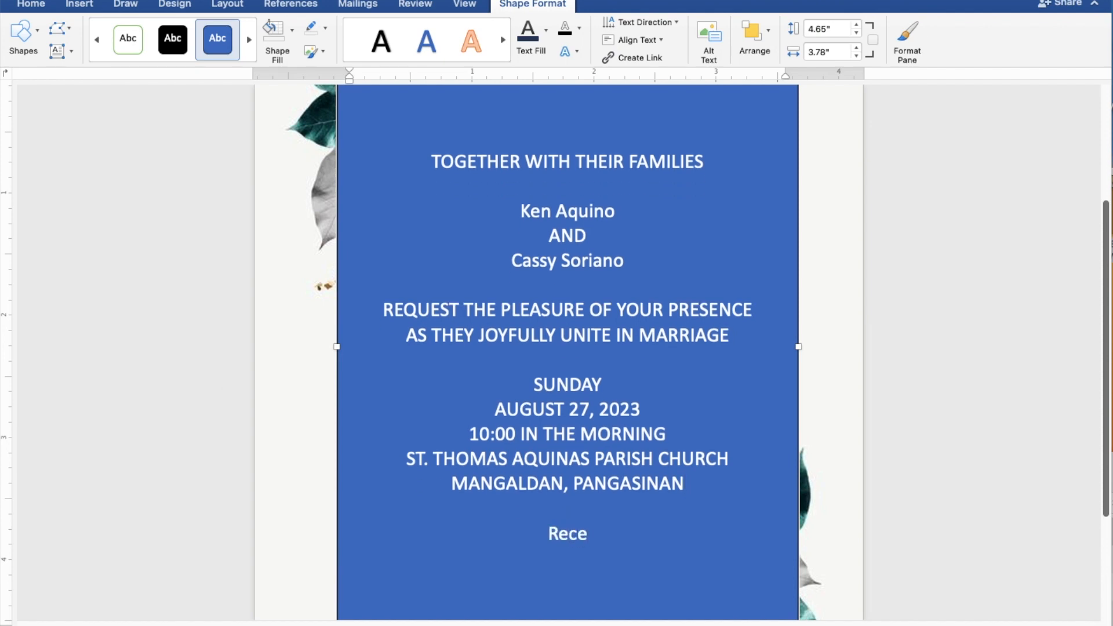
text(pti)
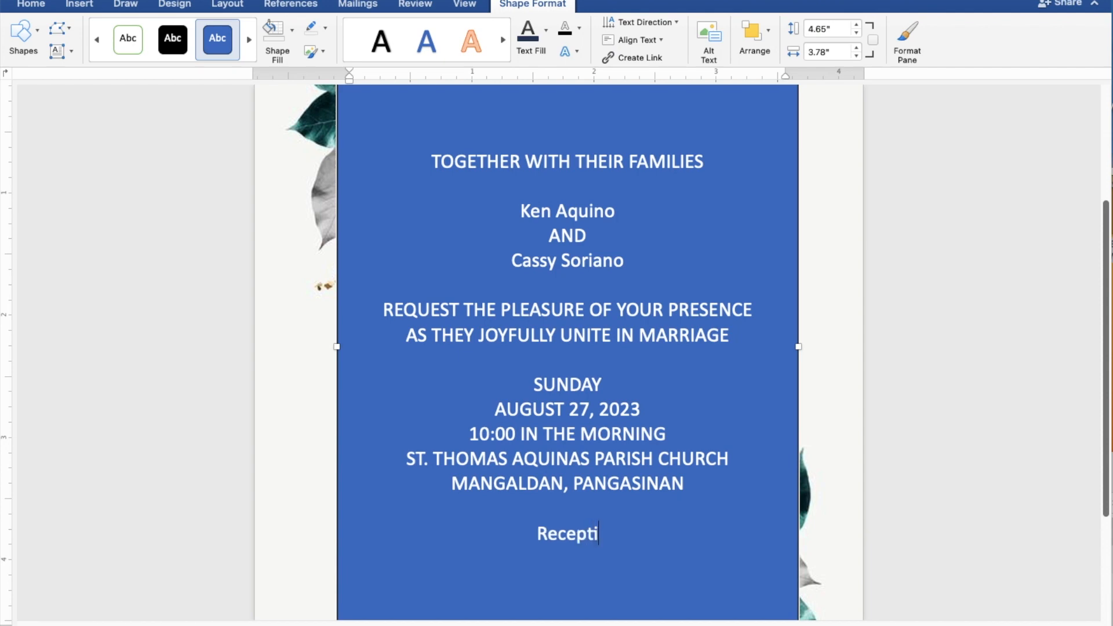
text(on )
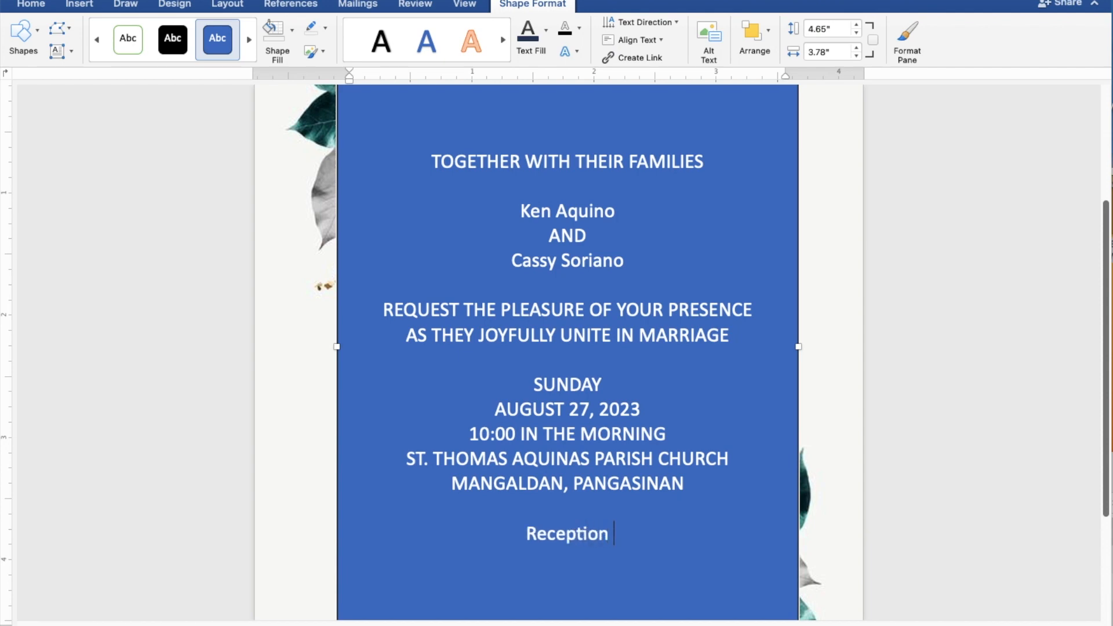
text(to follow)
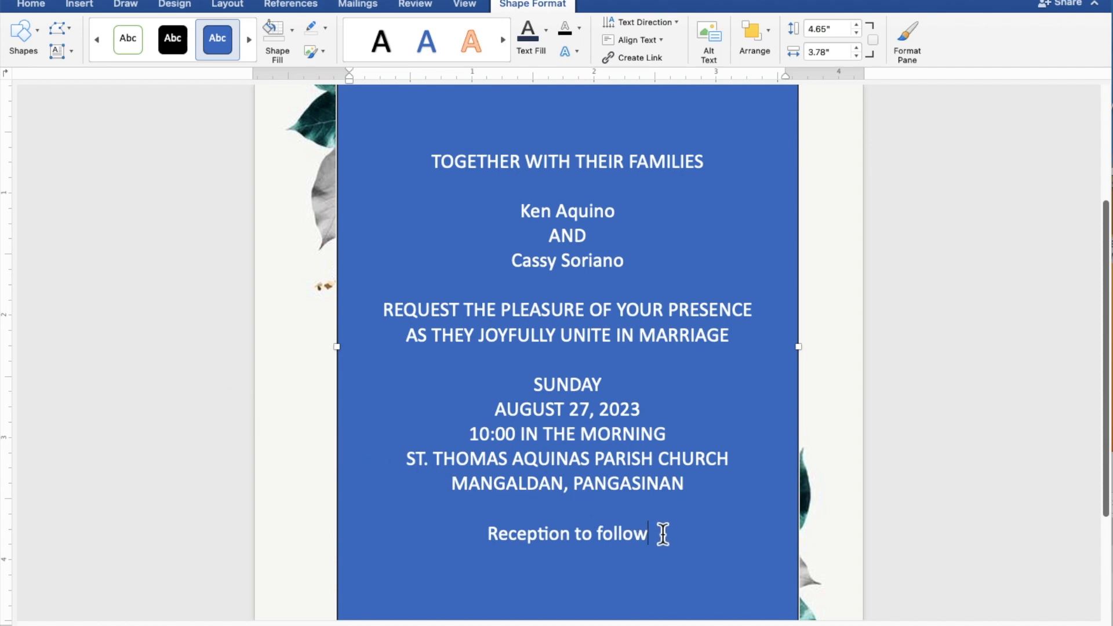
drag(668, 536, 430, 174)
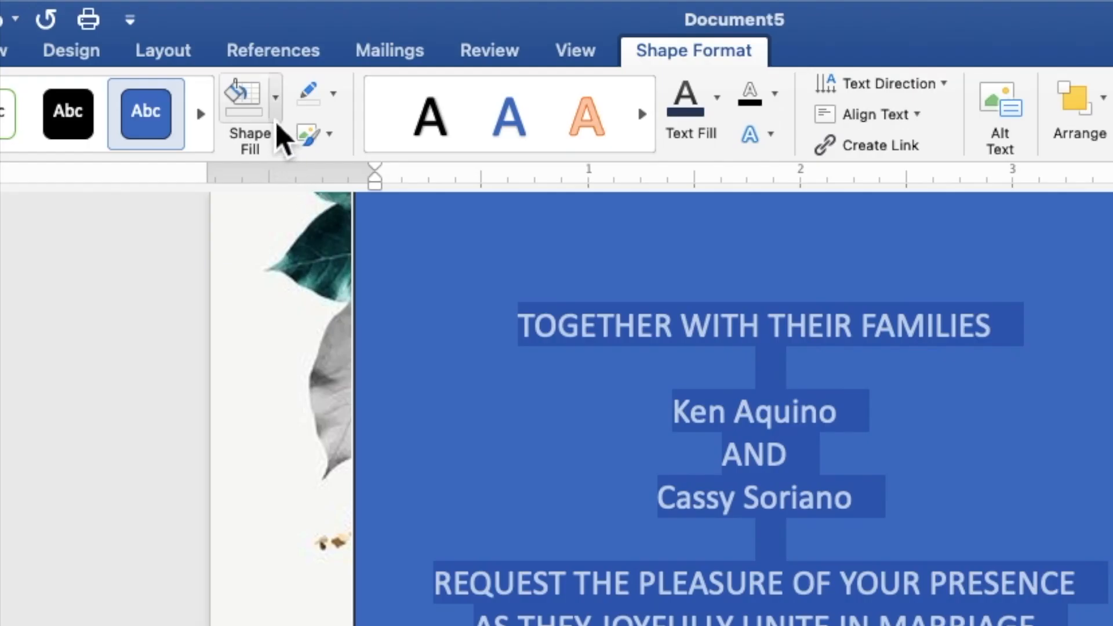
Set the text box to No Fill and No Outline, and colour the wording dark green
click(276, 118)
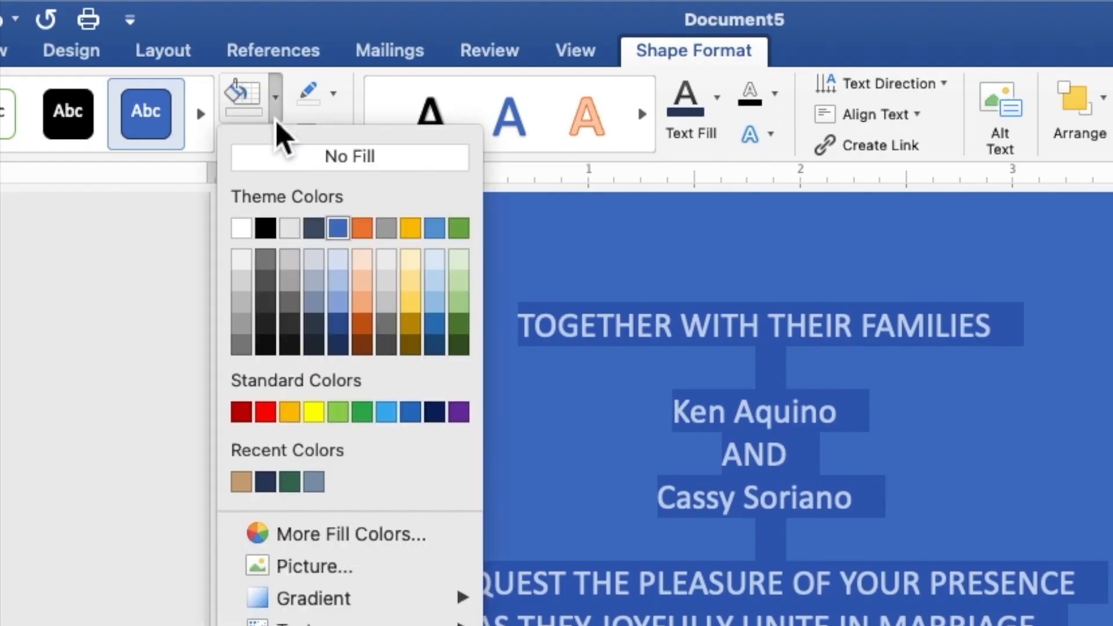
click(286, 157)
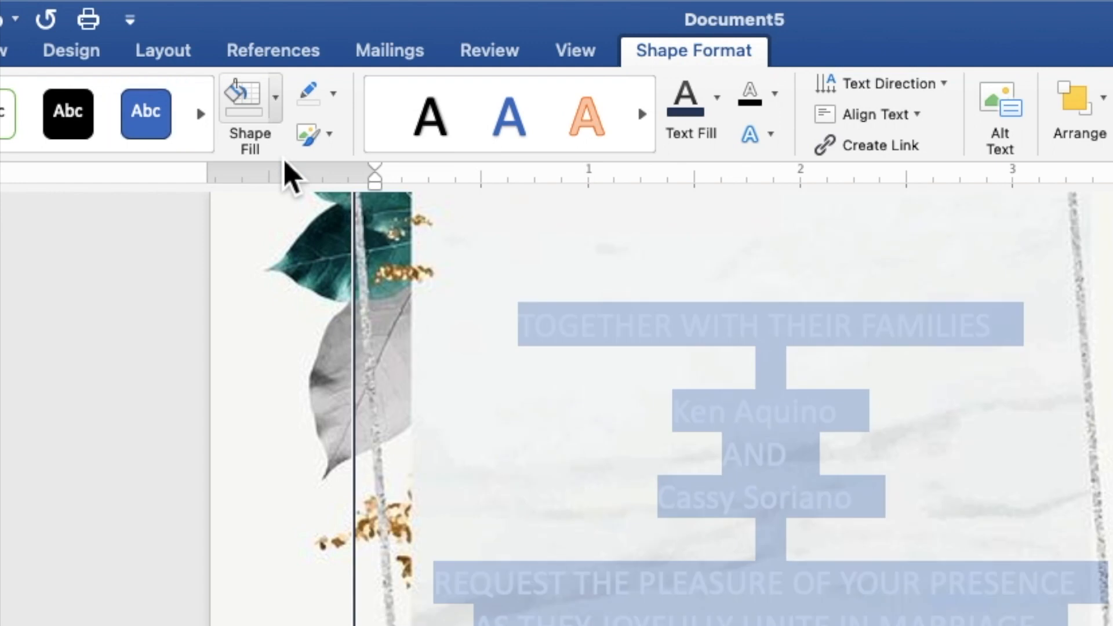
click(335, 98)
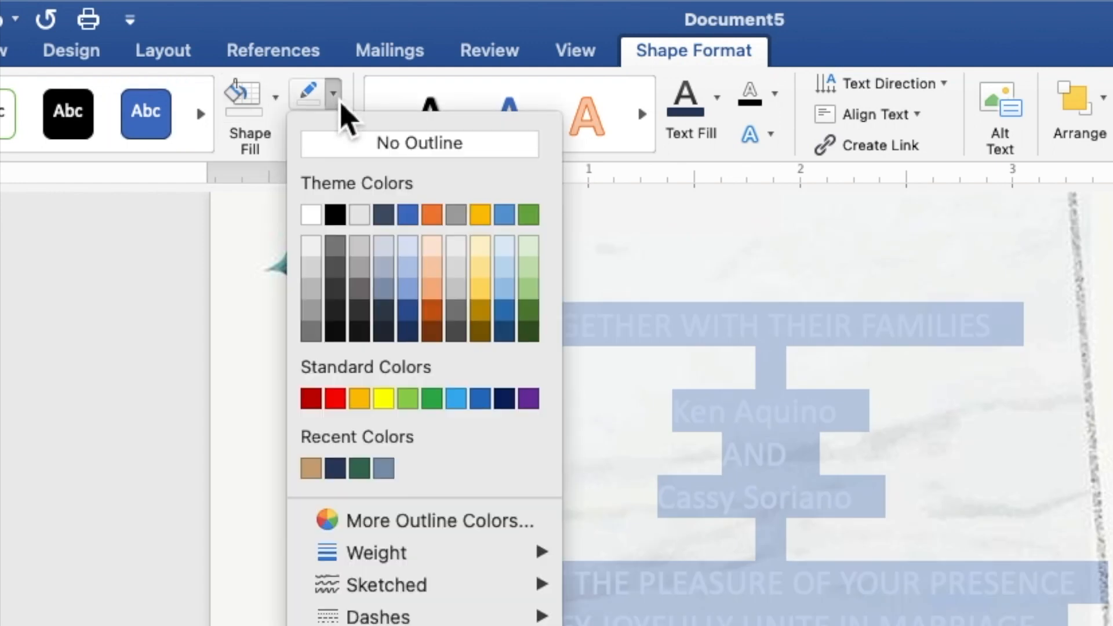
click(349, 152)
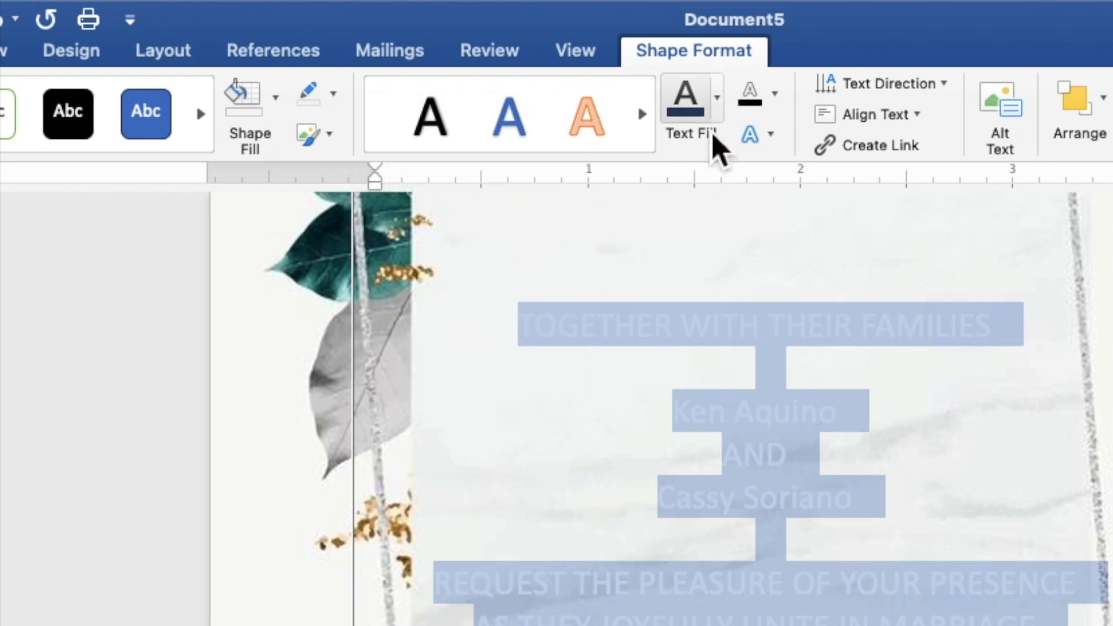
click(718, 113)
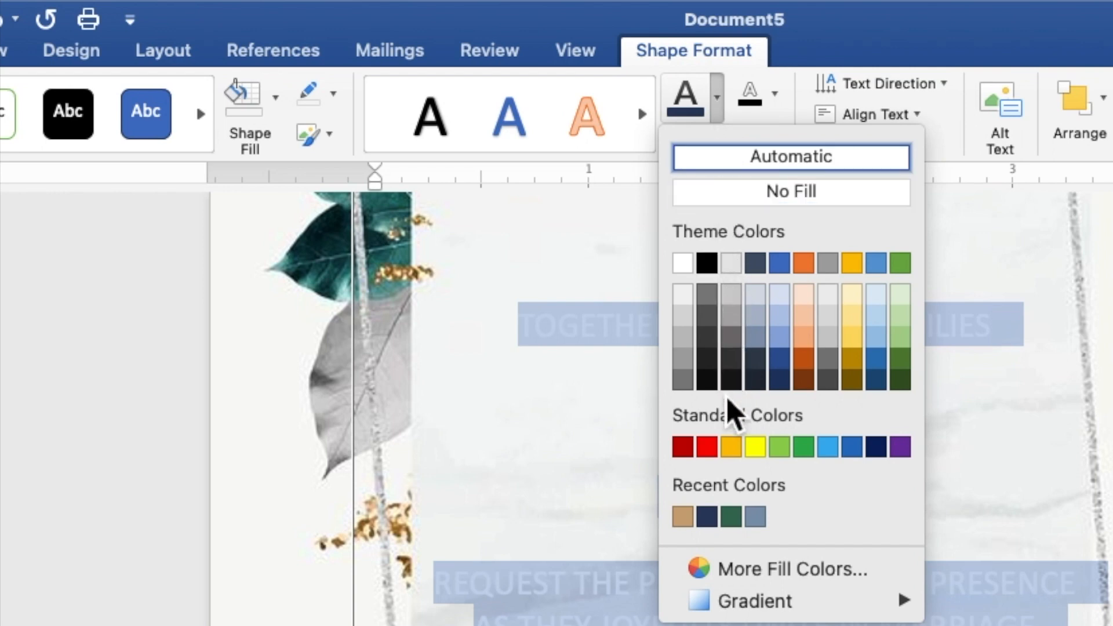
click(732, 521)
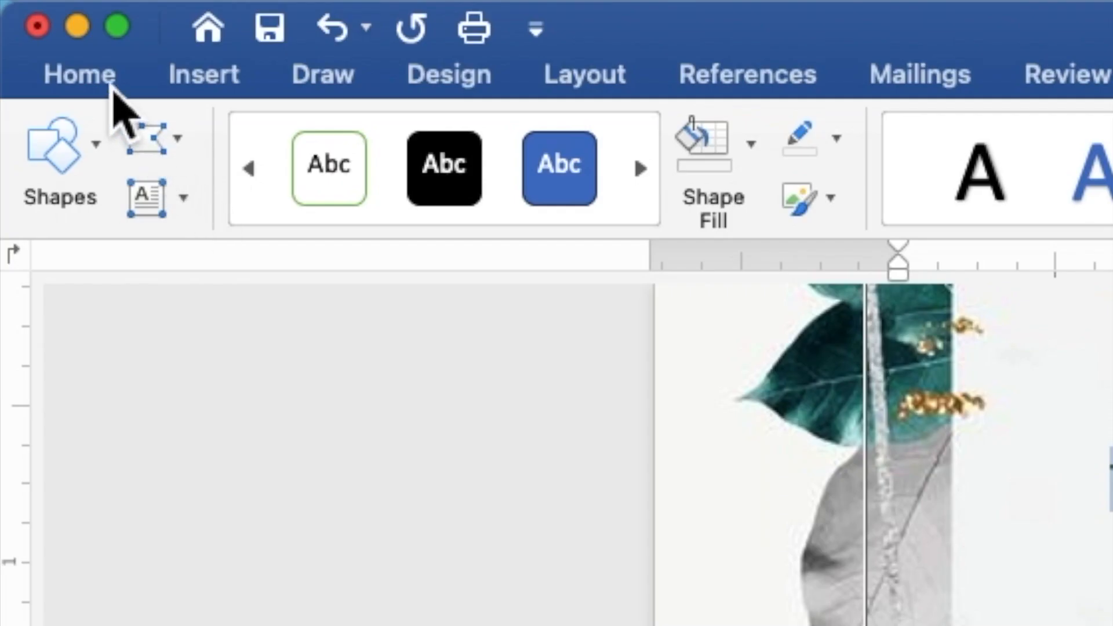
Set the invitation wording to Times New Roman at 9 pt
click(110, 87)
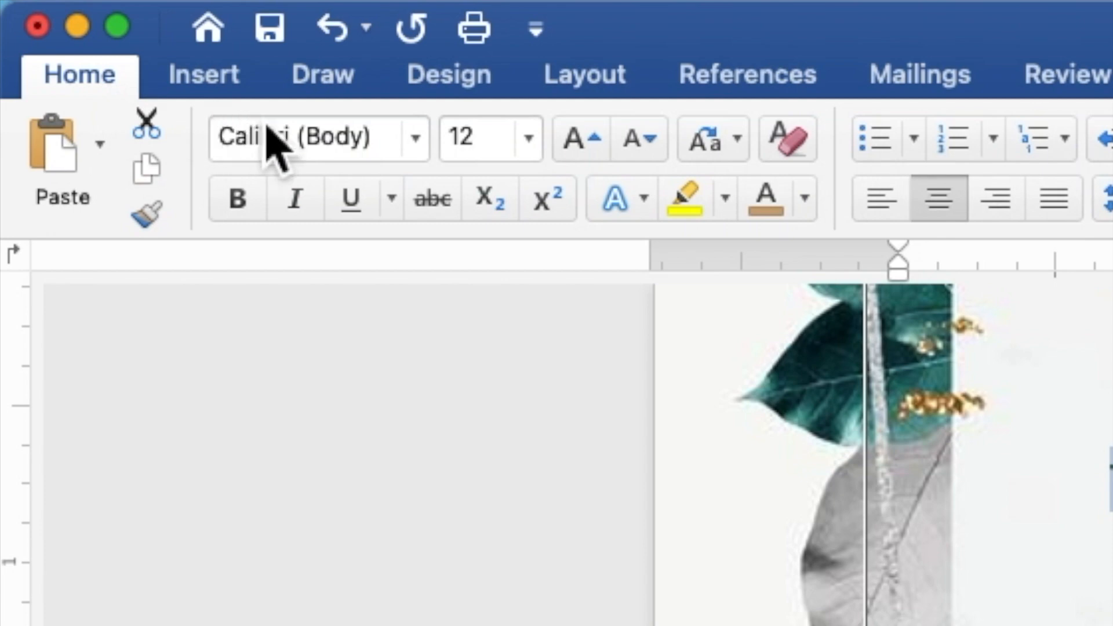
click(416, 139)
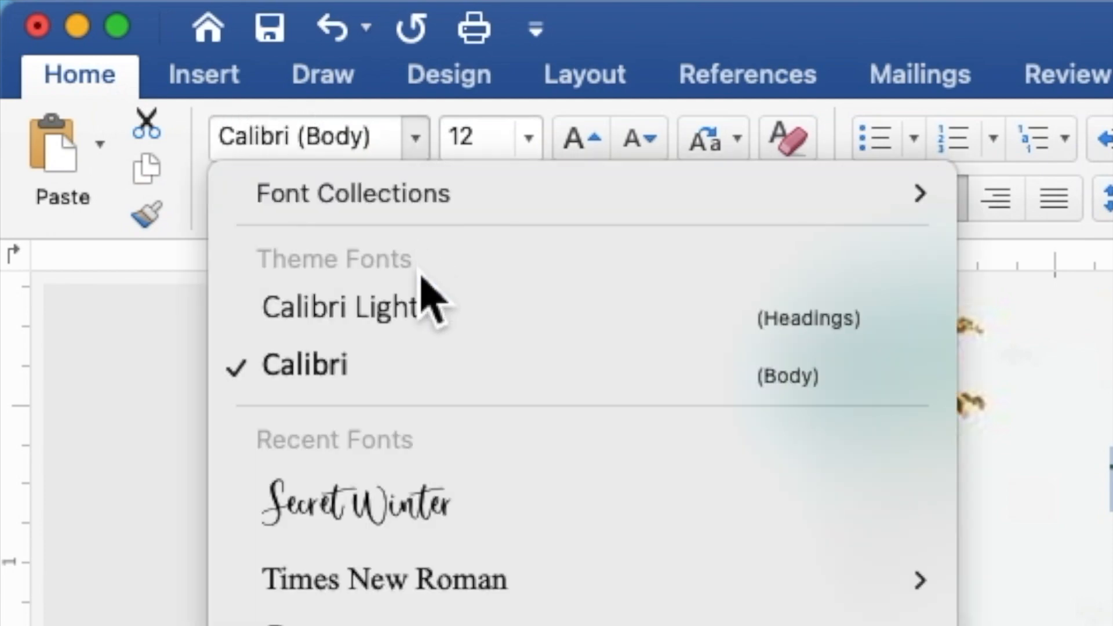
click(434, 579)
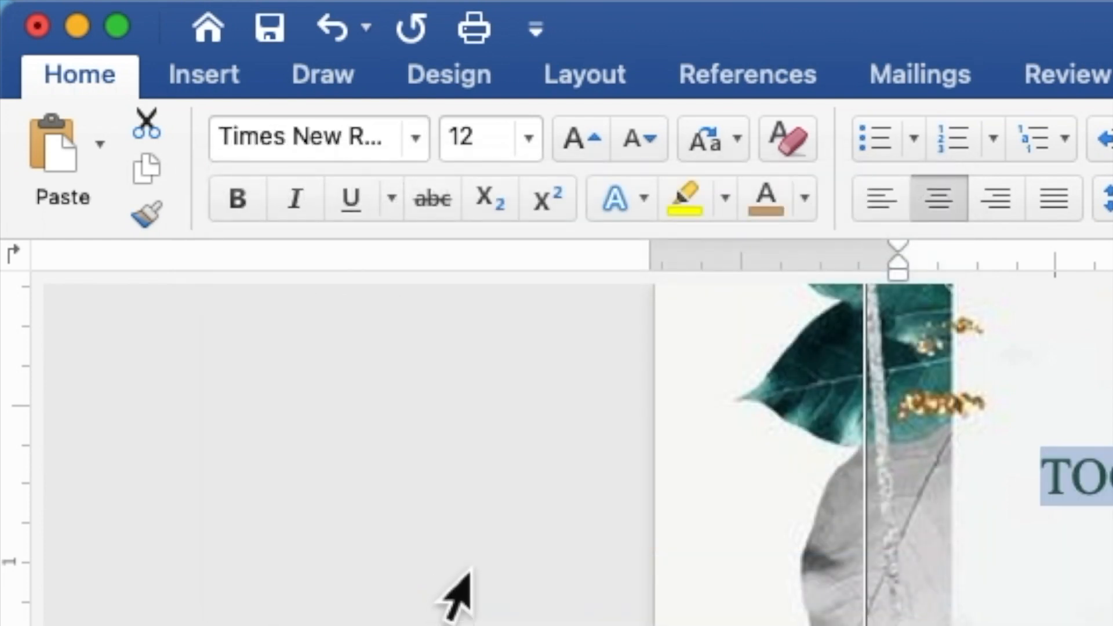
click(502, 152)
drag(468, 145, 442, 137)
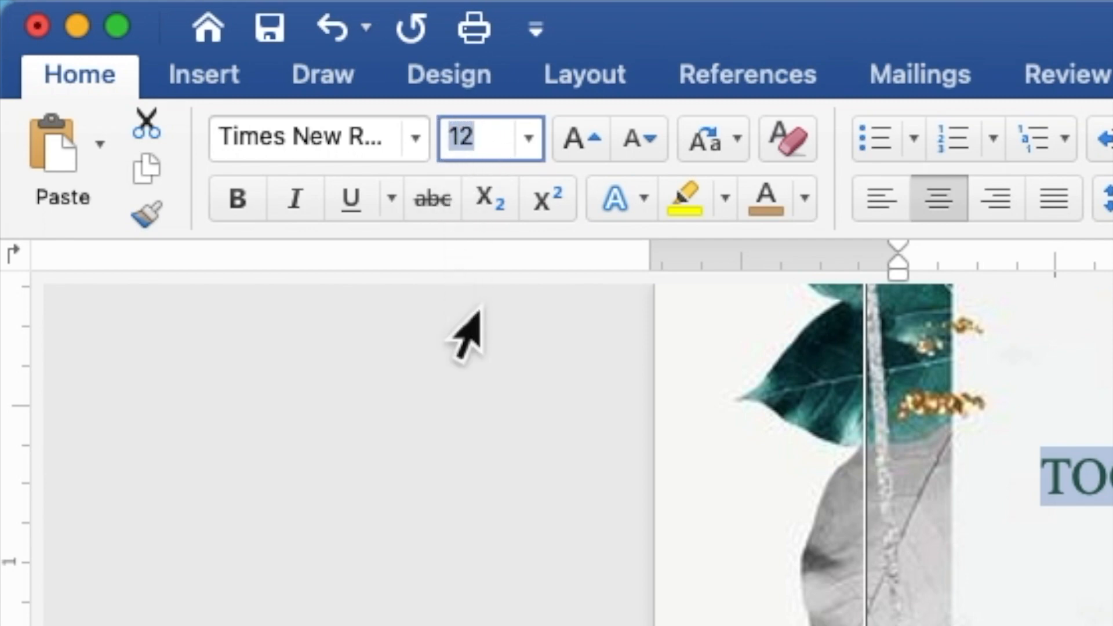
text(9)
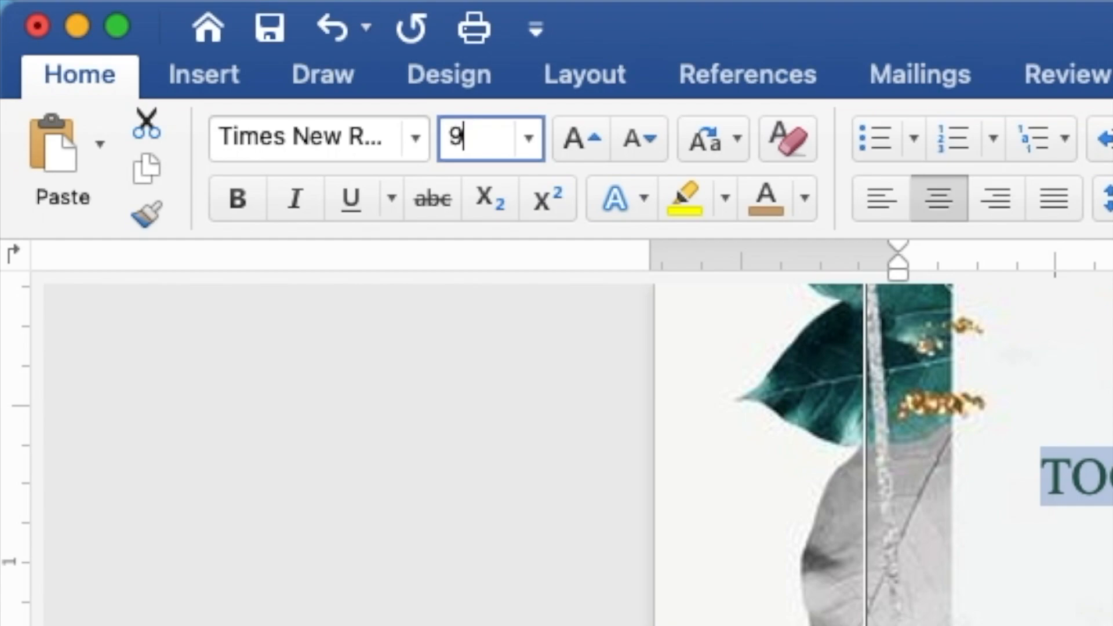
key(Return)
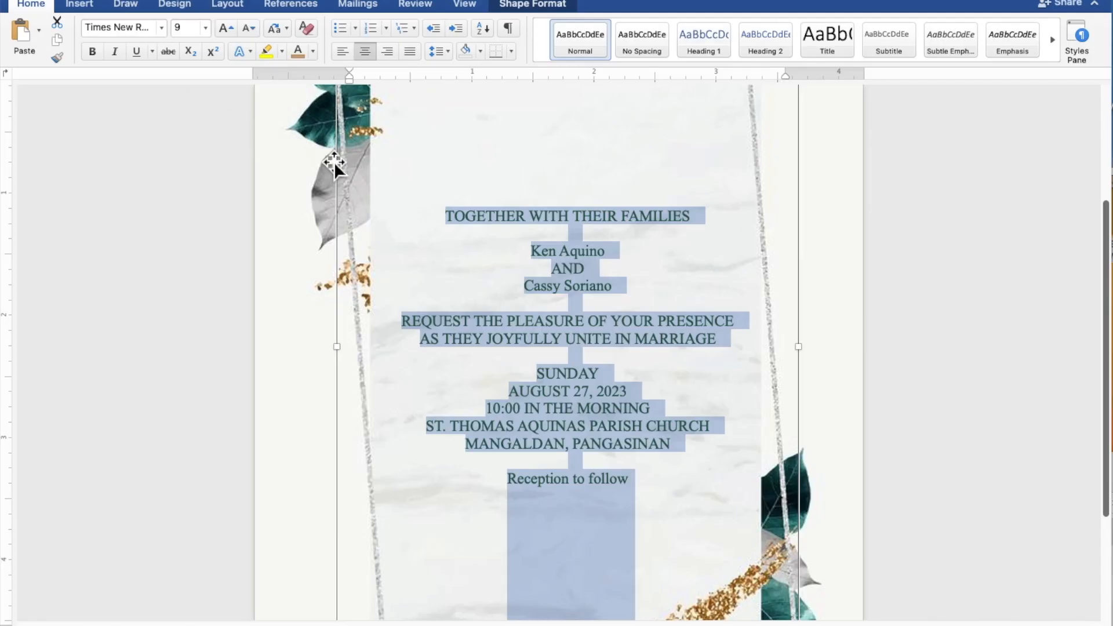
click(595, 249)
drag(622, 256, 541, 252)
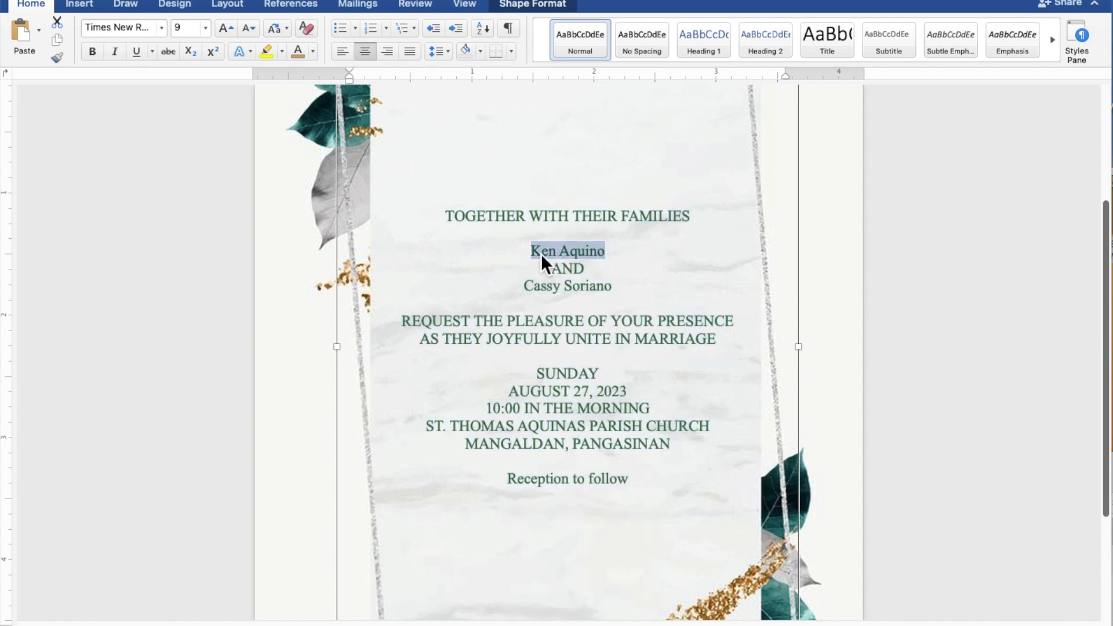
drag(622, 291, 527, 290)
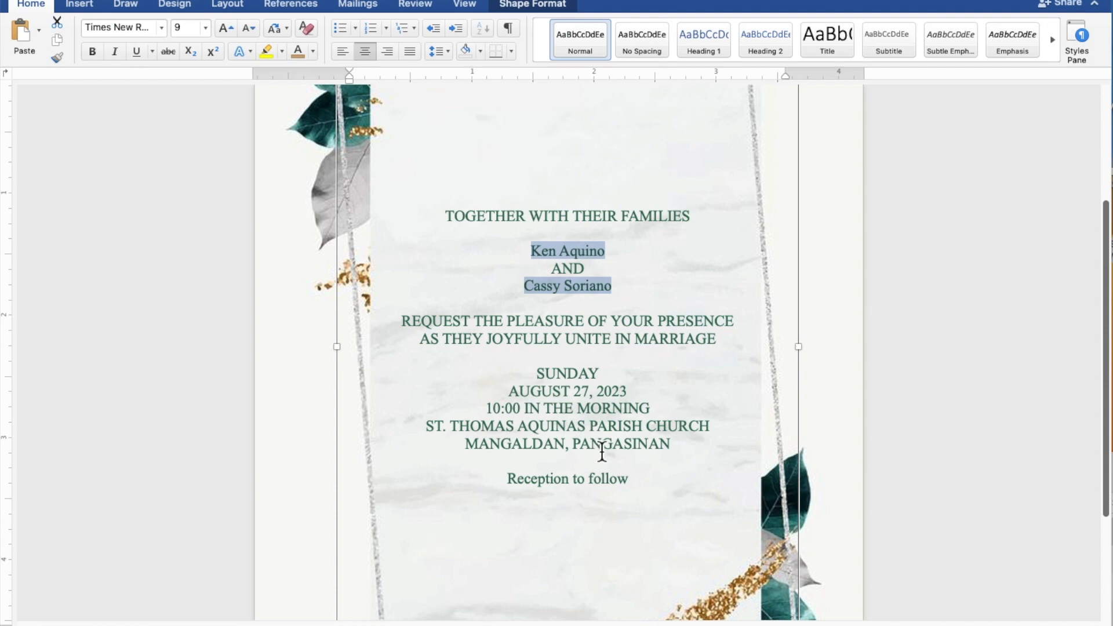
drag(638, 479, 556, 479)
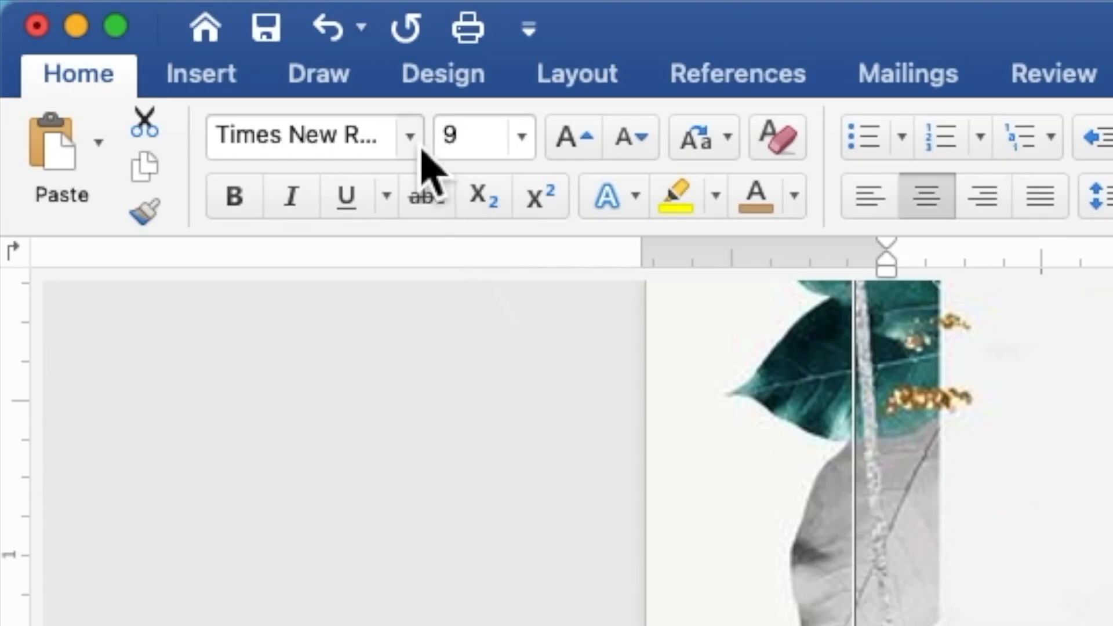
click(421, 150)
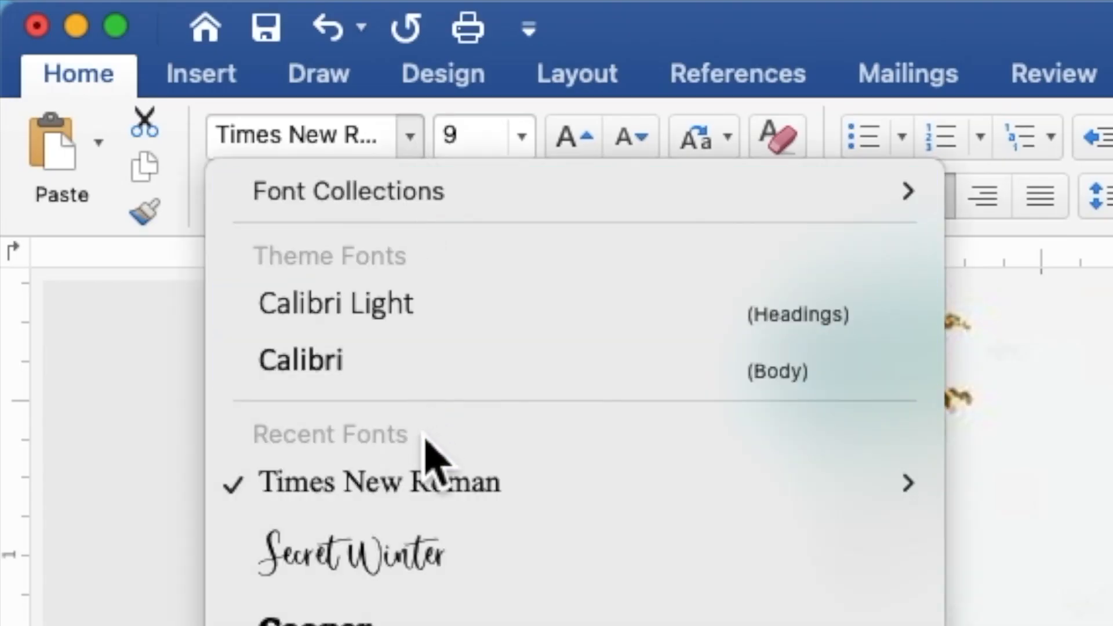
click(452, 574)
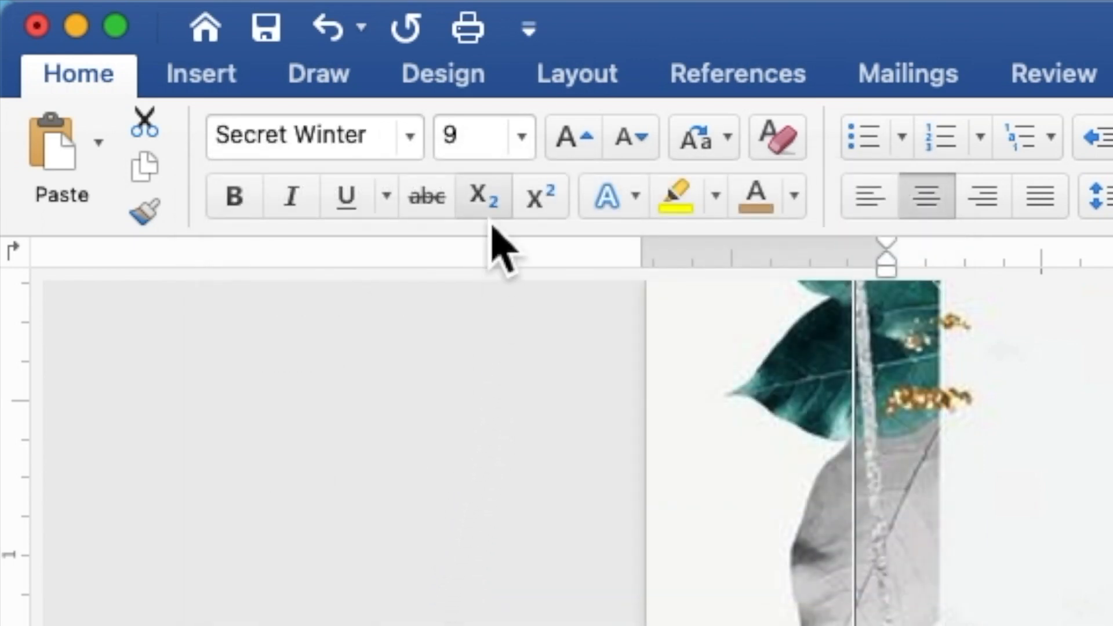
click(462, 142)
double_click(452, 140)
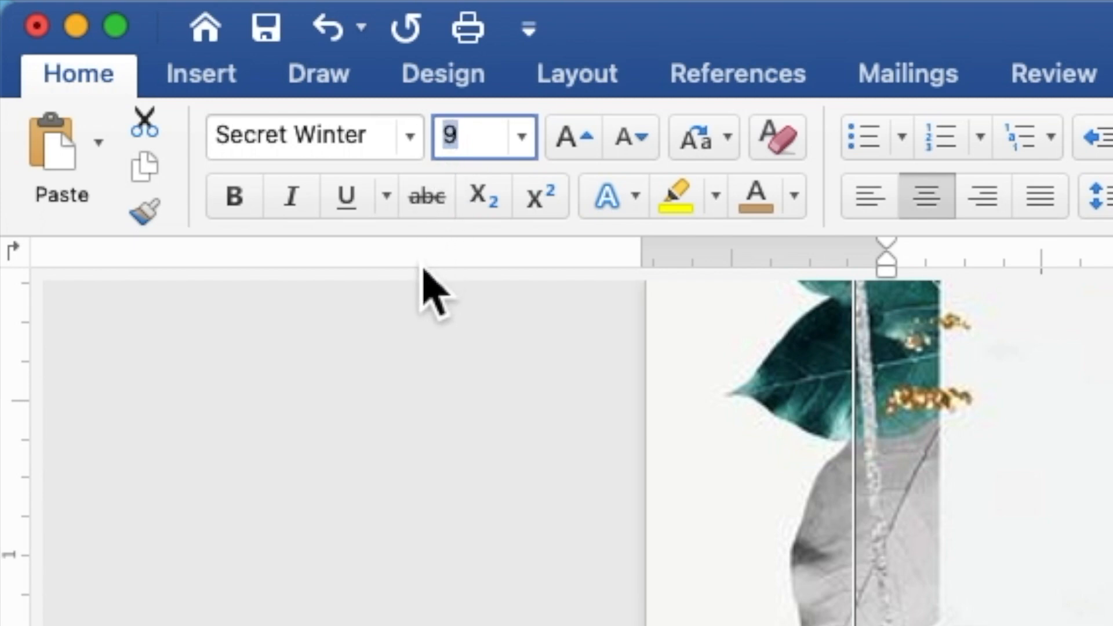
text(15)
key(Return)
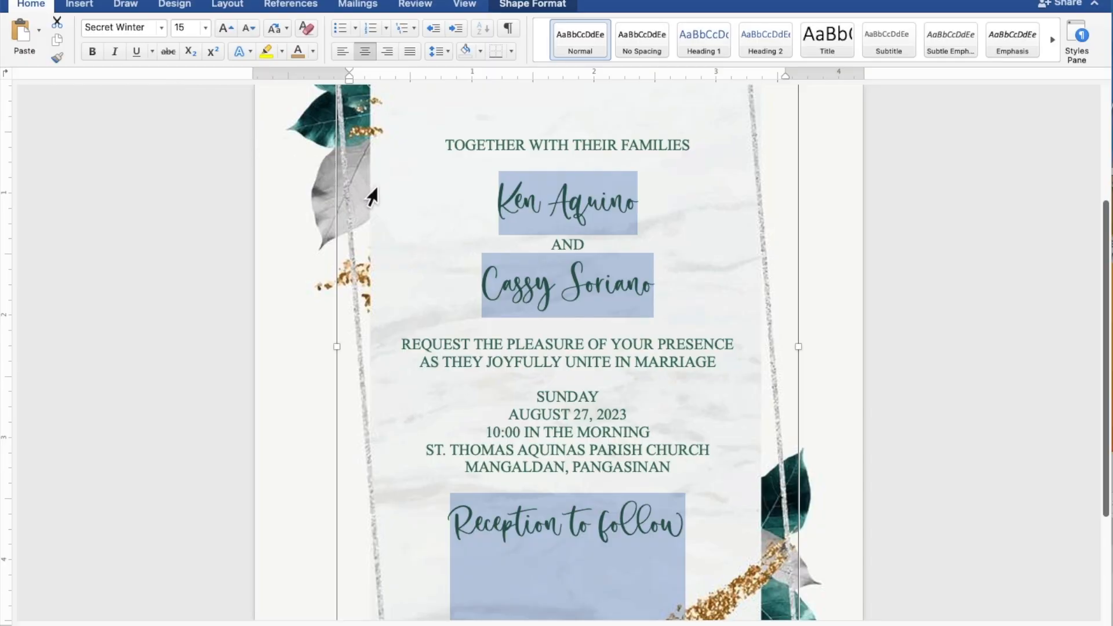
click(661, 290)
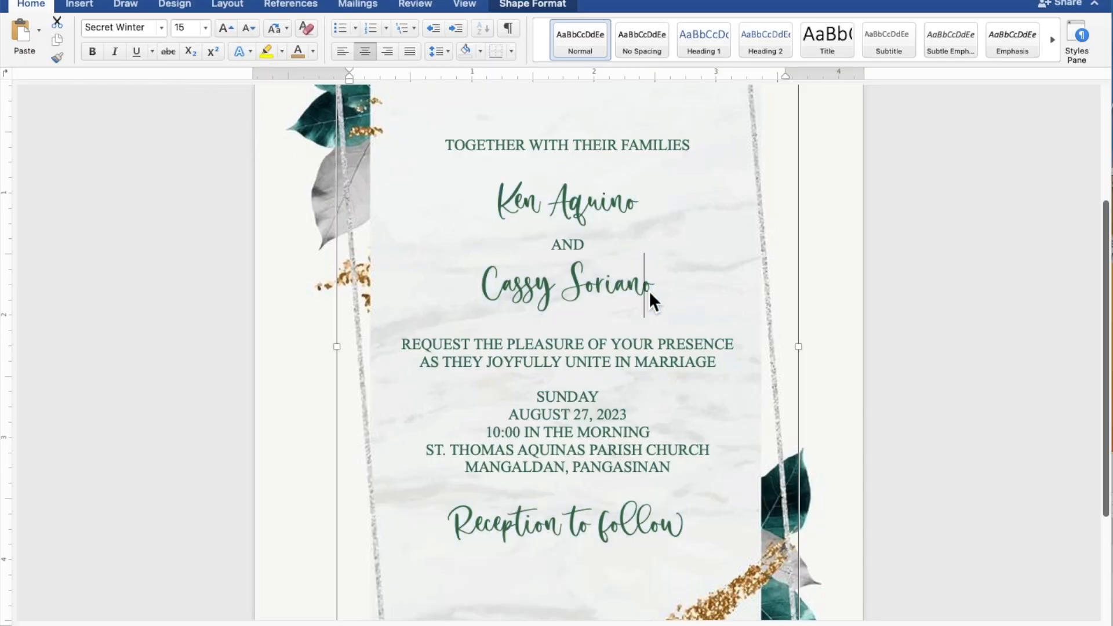
drag(666, 291, 523, 287)
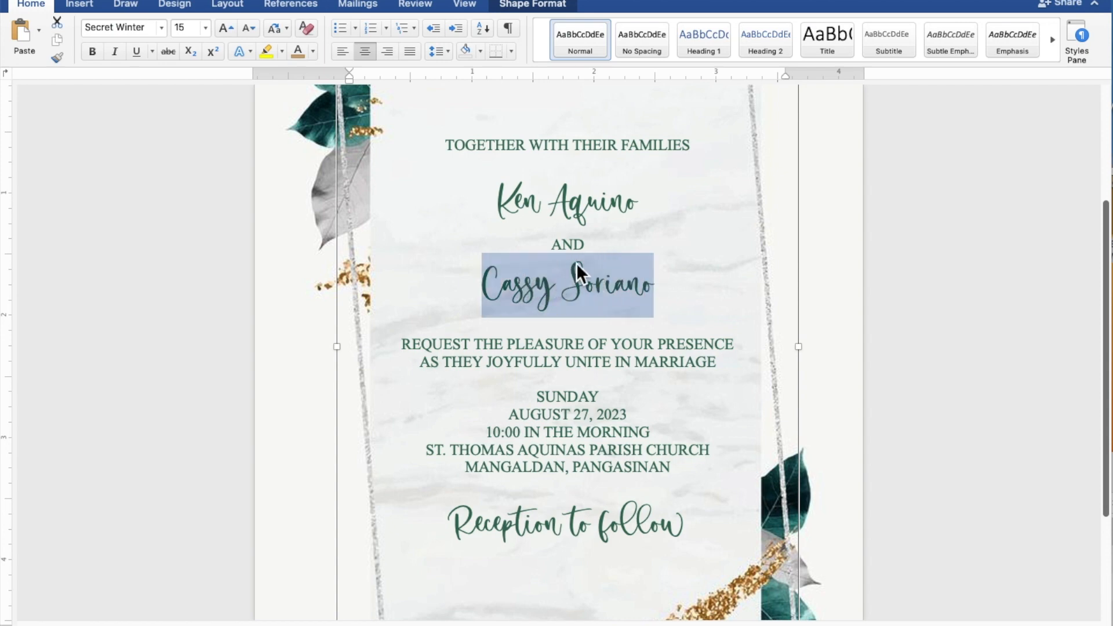
drag(647, 209, 515, 208)
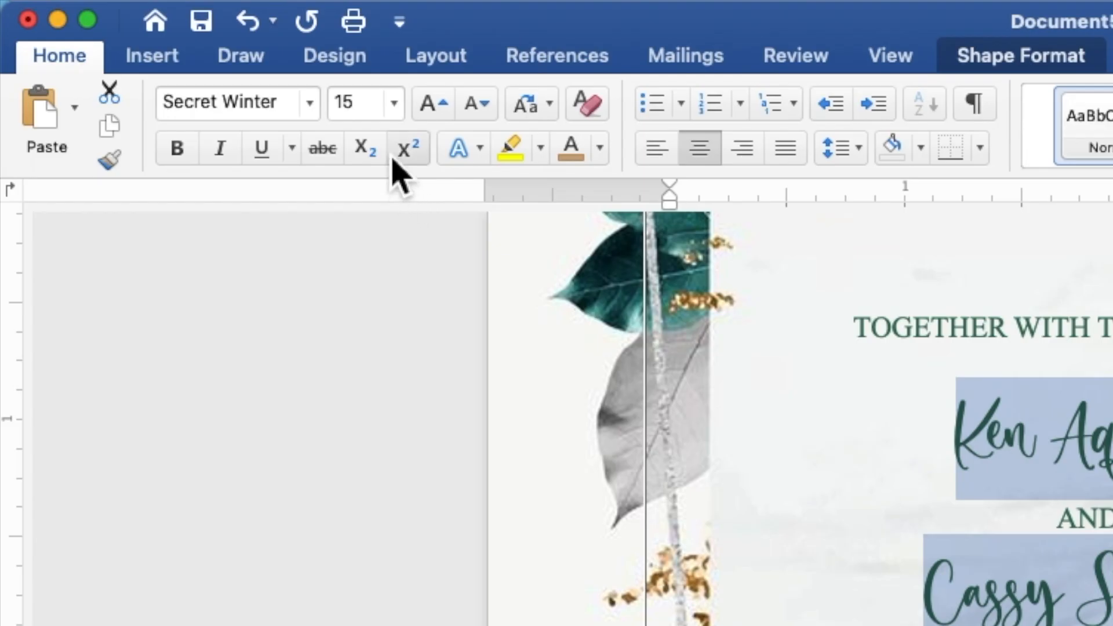
click(180, 32)
double_click(346, 110)
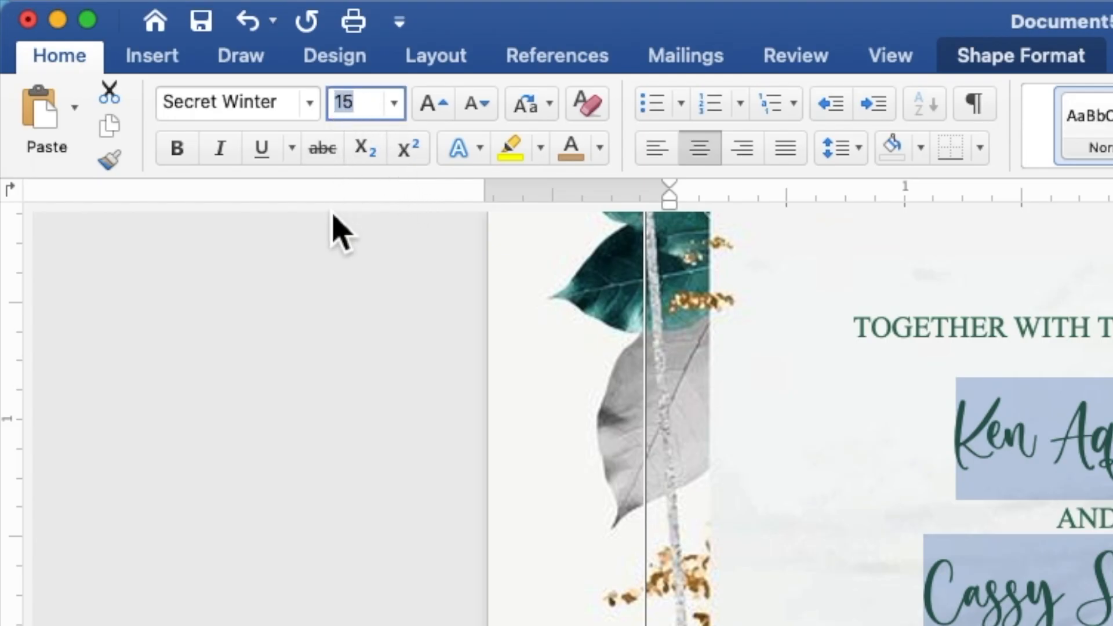
text(25)
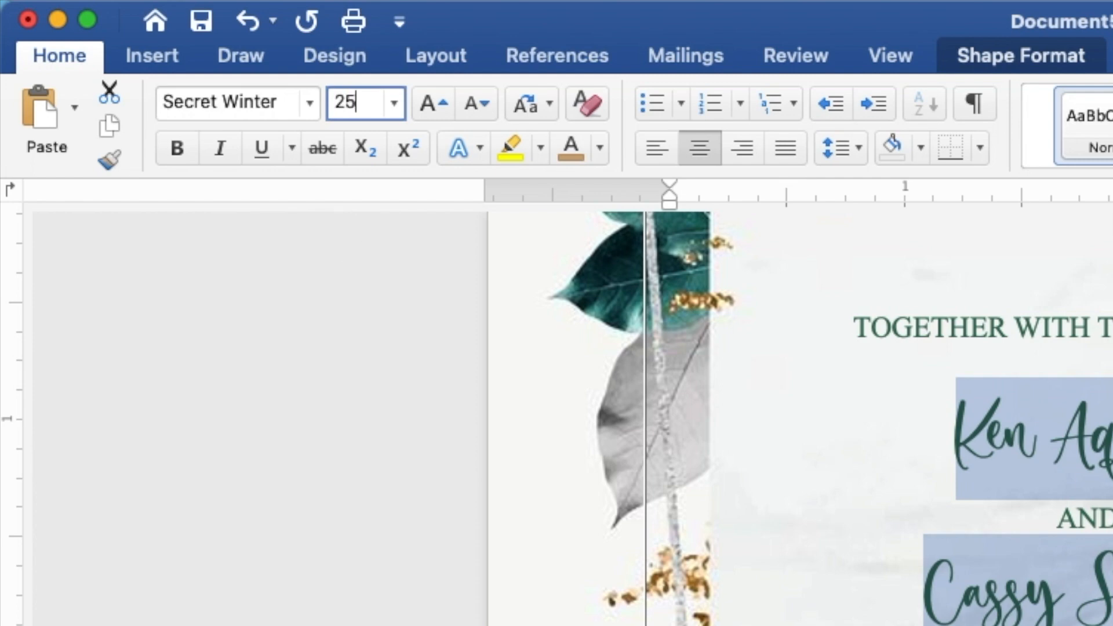
key(Return)
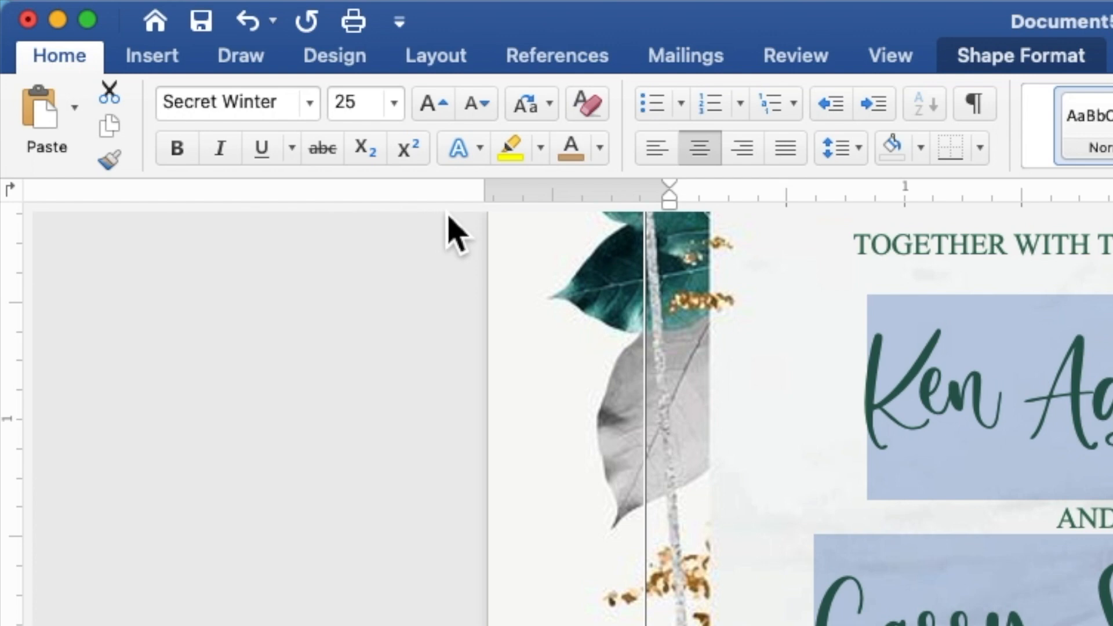
Colour both names and the 'Reception to follow' line tan gold
click(600, 152)
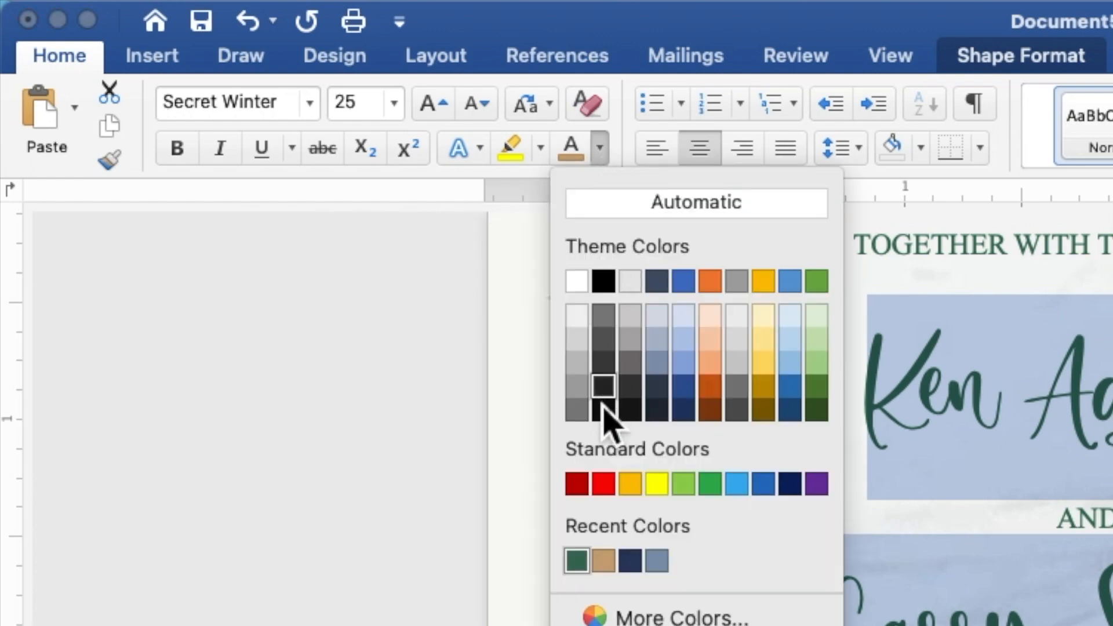
click(607, 566)
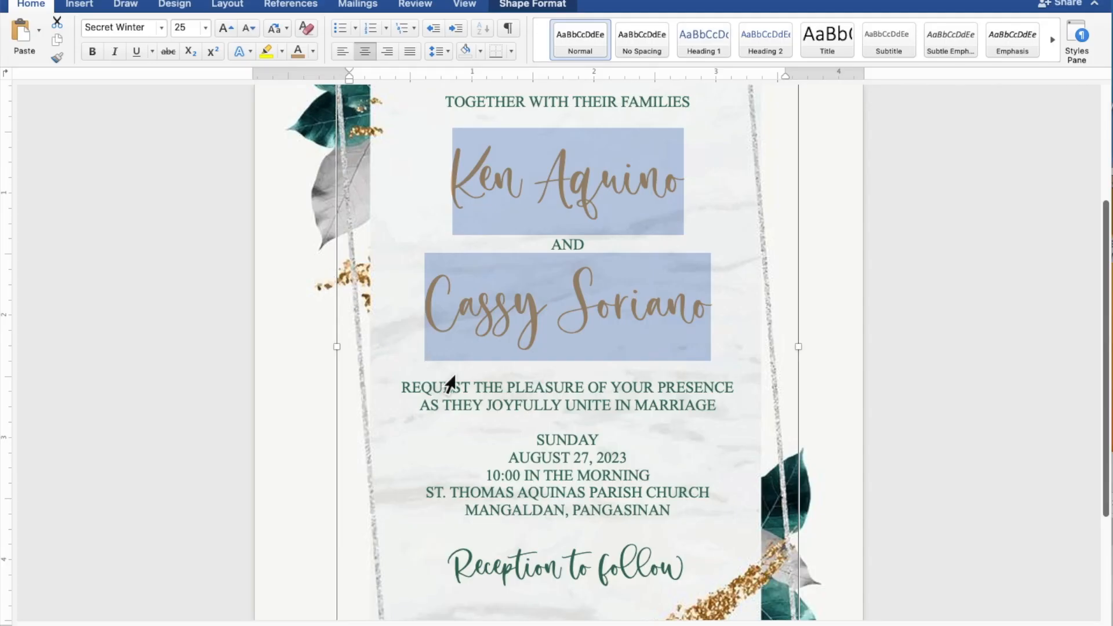
click(704, 543)
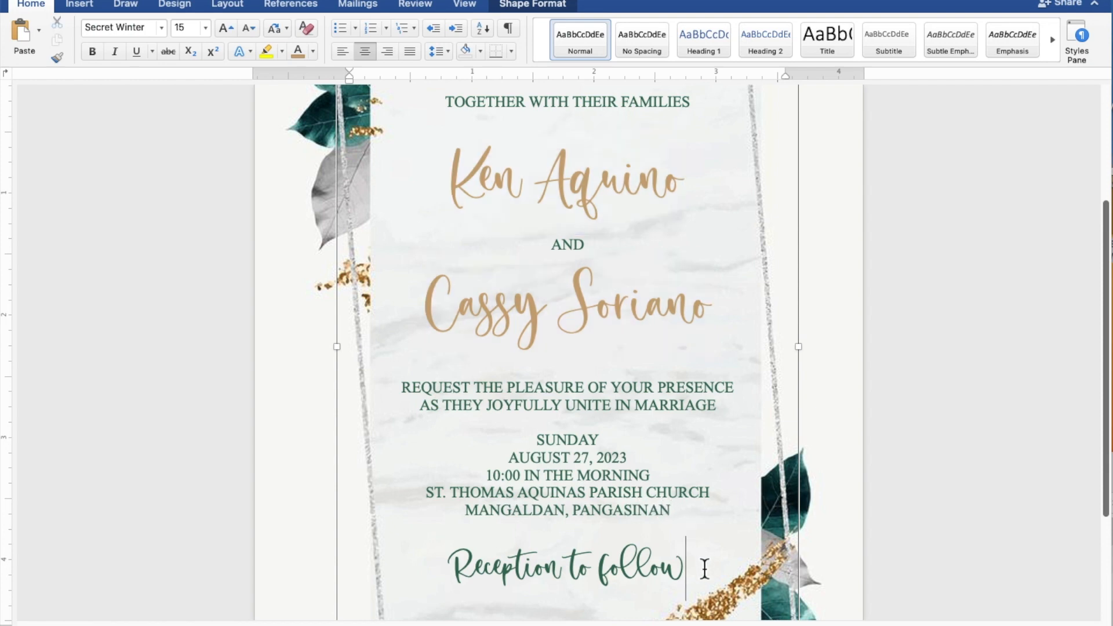
drag(704, 571, 449, 571)
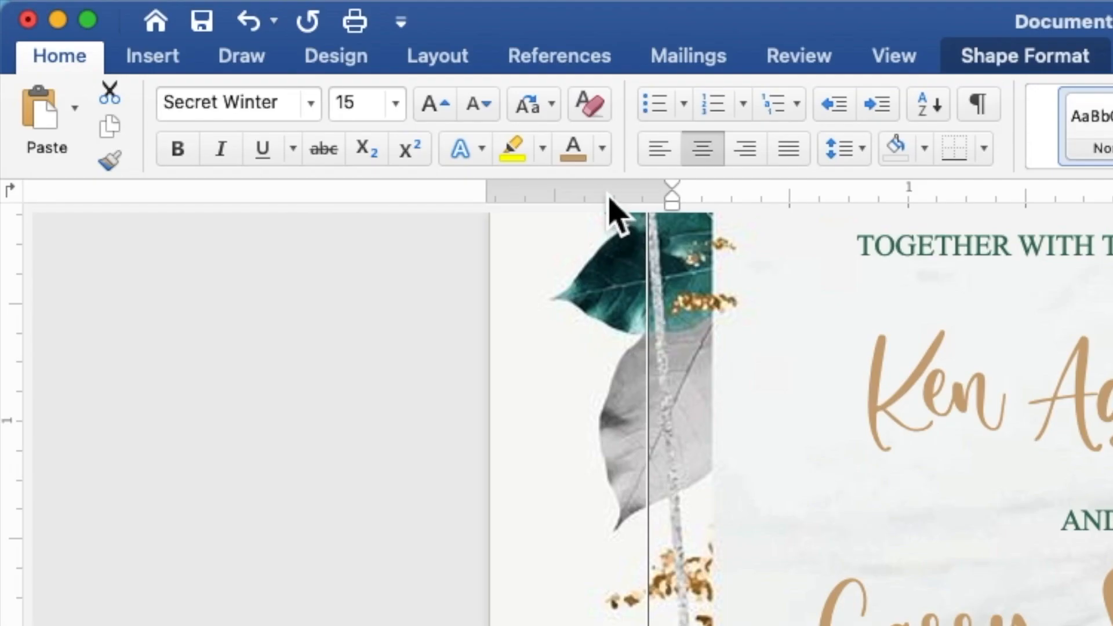
click(603, 151)
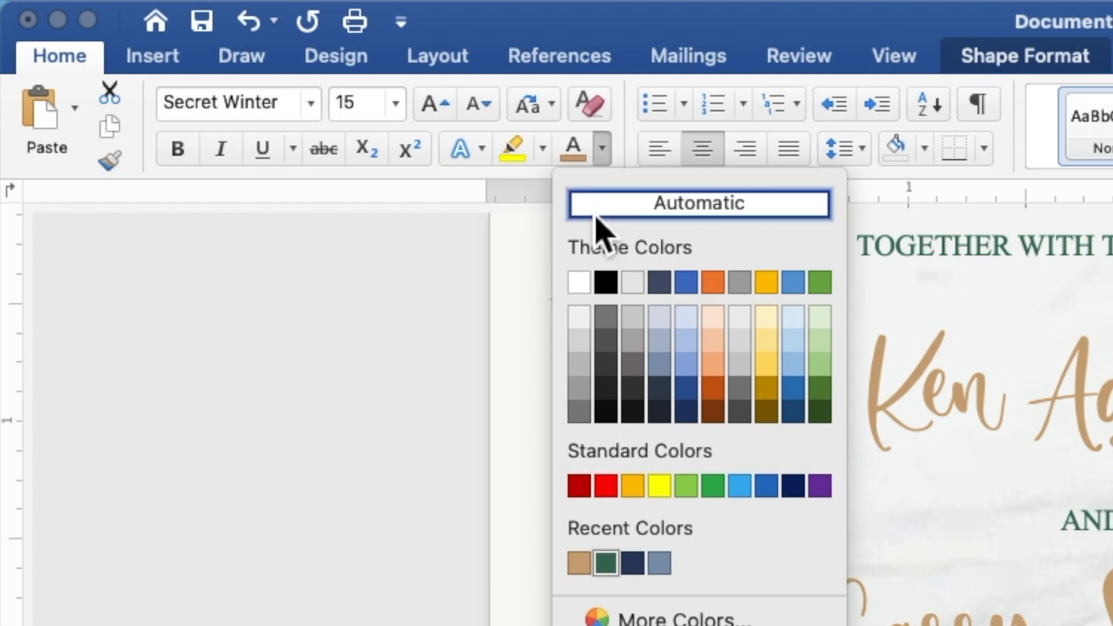
click(578, 562)
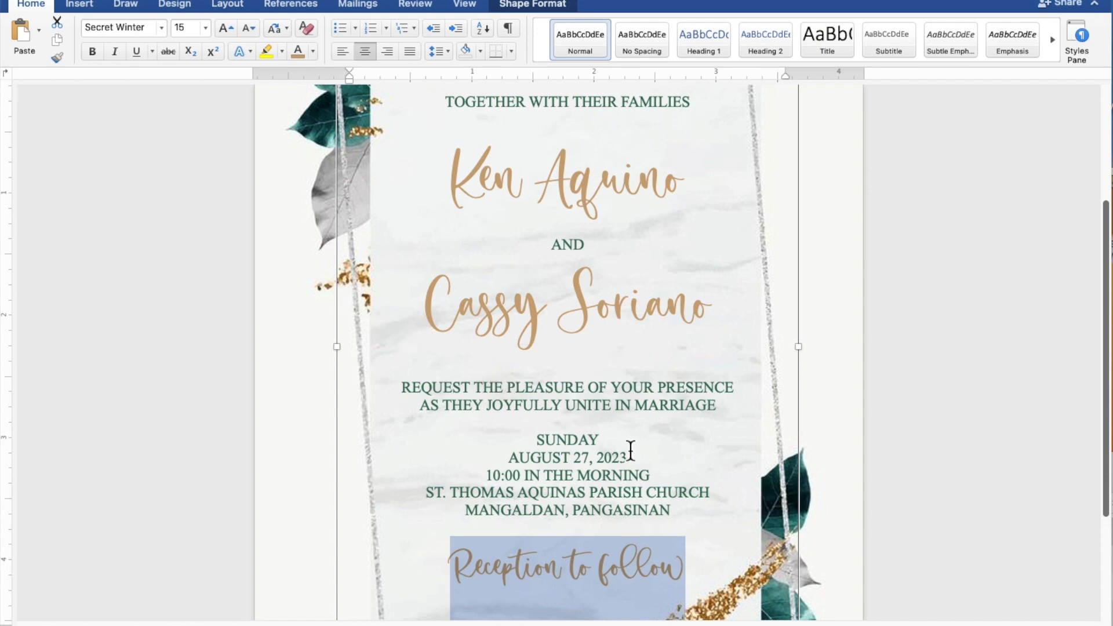
Add blank lines above REQUEST and below TOGETHER WITH THEIR FAMILIES
scroll(747, 508, down, 5)
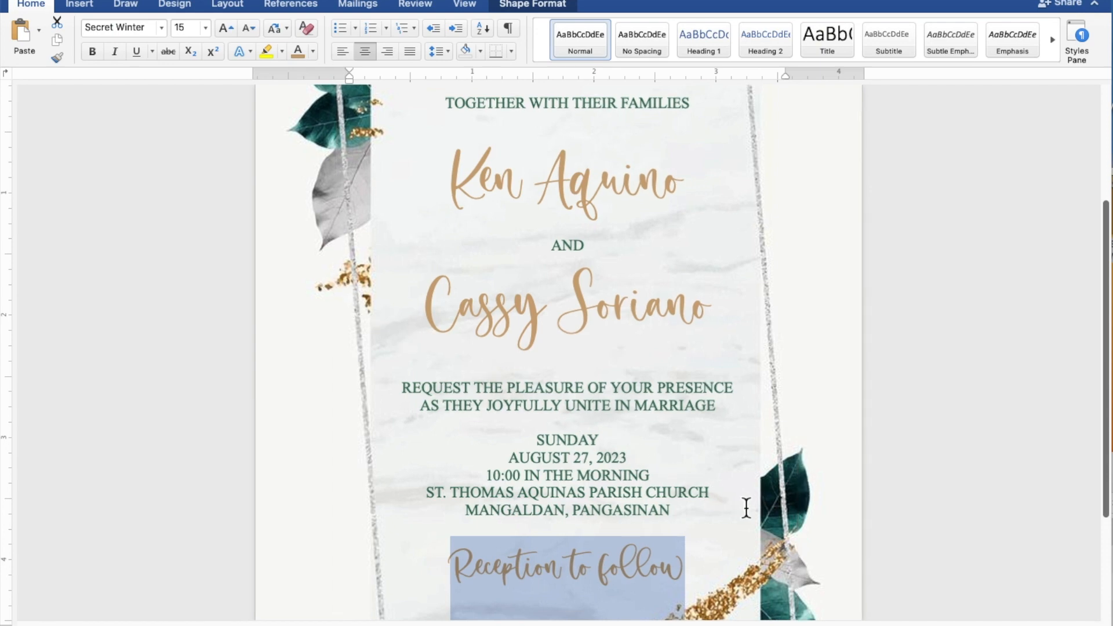
scroll(746, 508, down, 4)
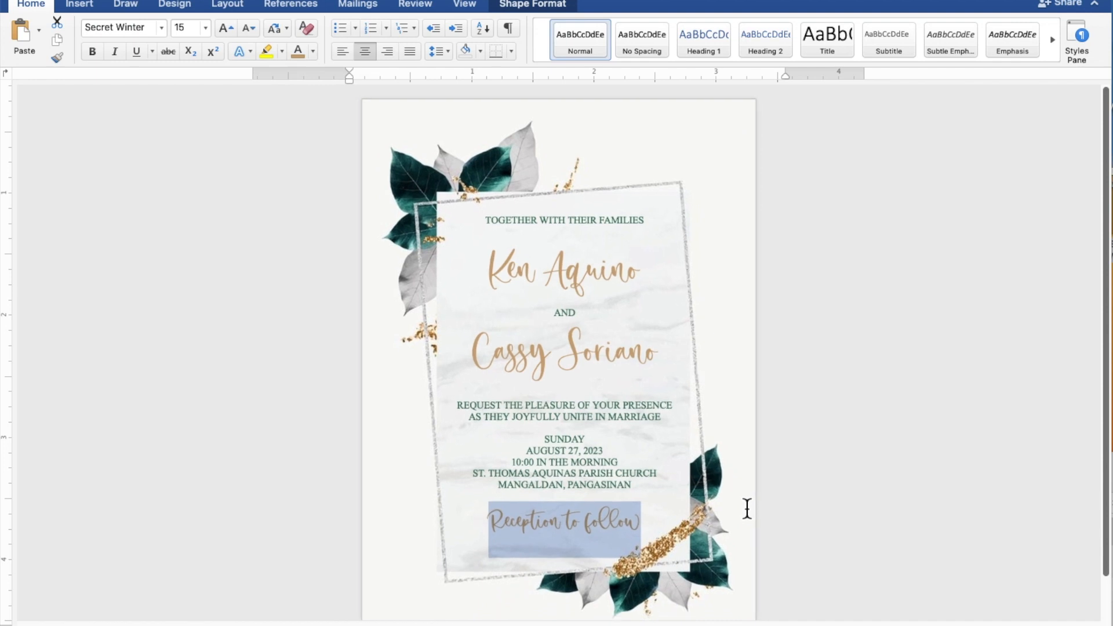
scroll(747, 508, down, 2)
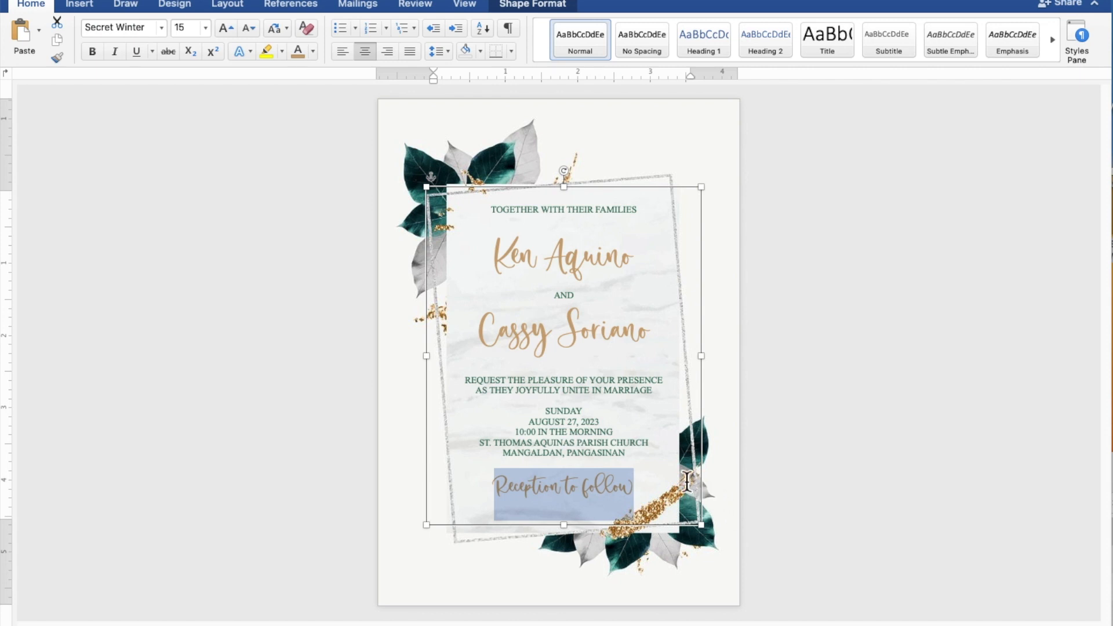
click(606, 375)
key(Return)
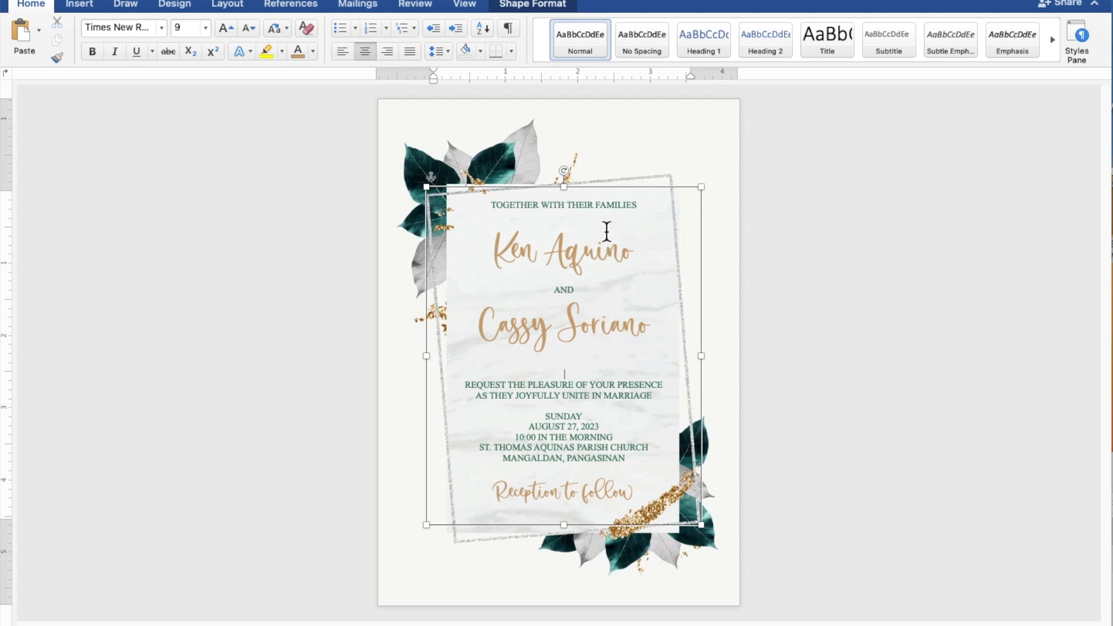
key(Return)
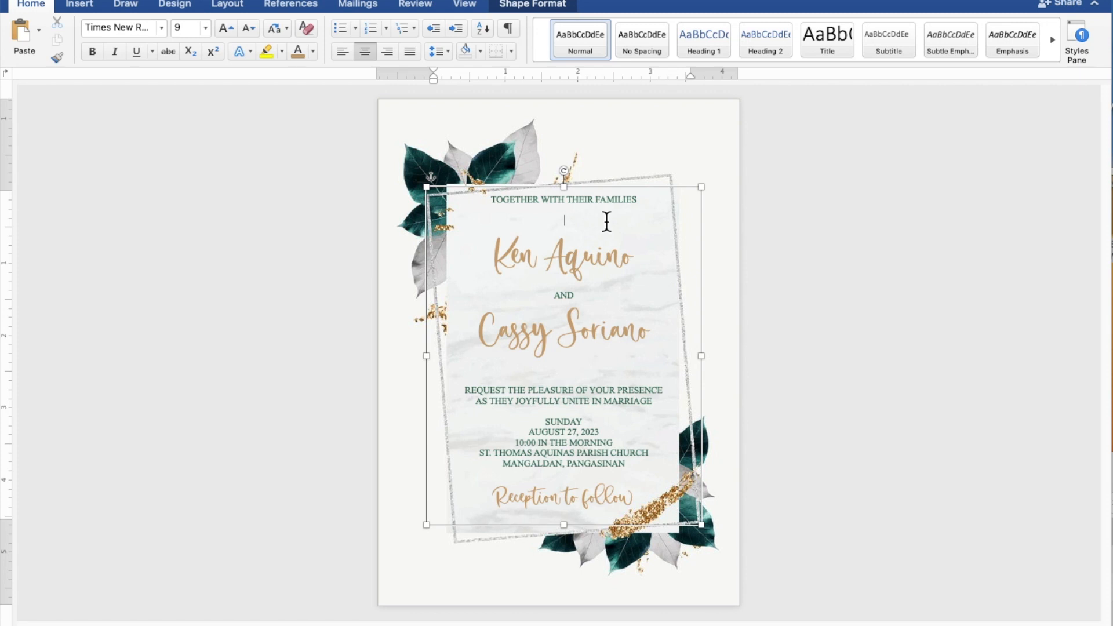
Nudge the whole text box slightly down and left inside the marble frame
click(613, 196)
key(Down)
key(Down)
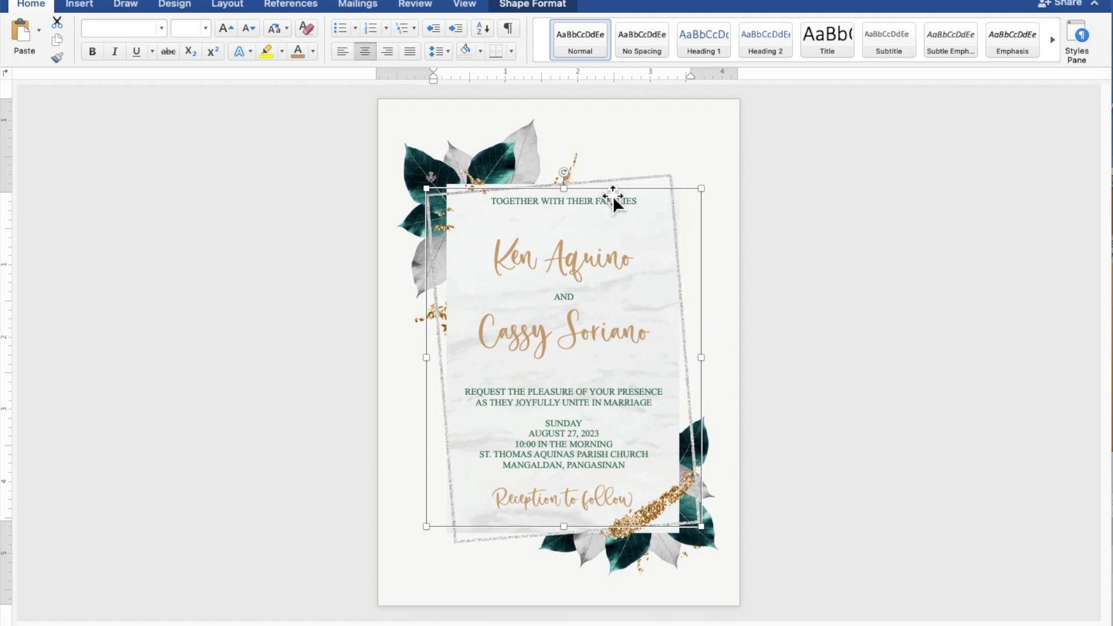
key(Left)
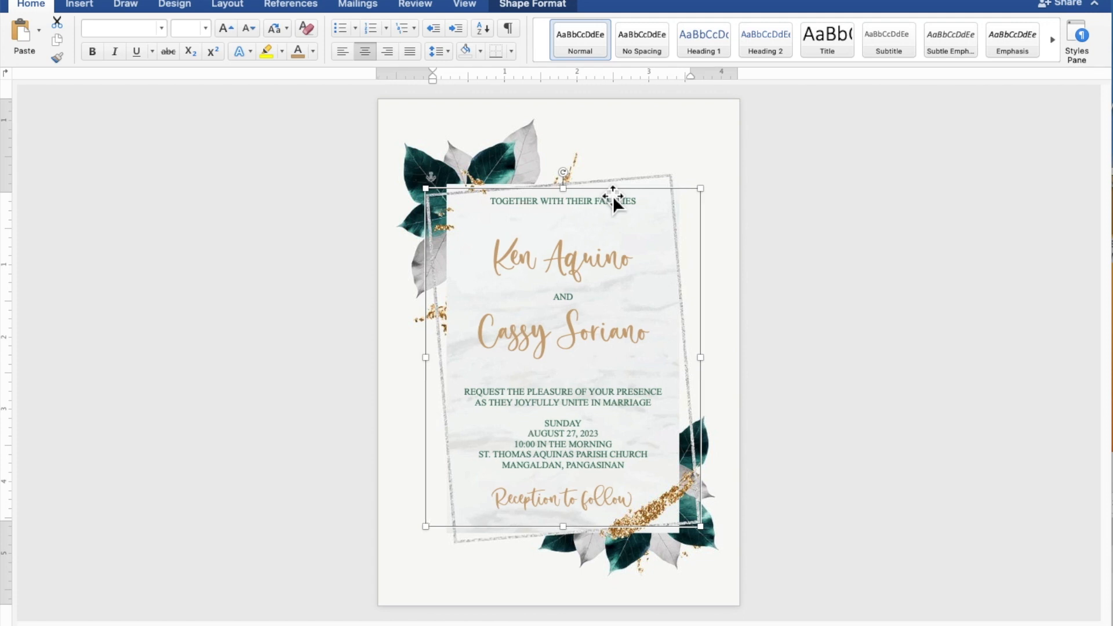
key(Down)
key(Down)
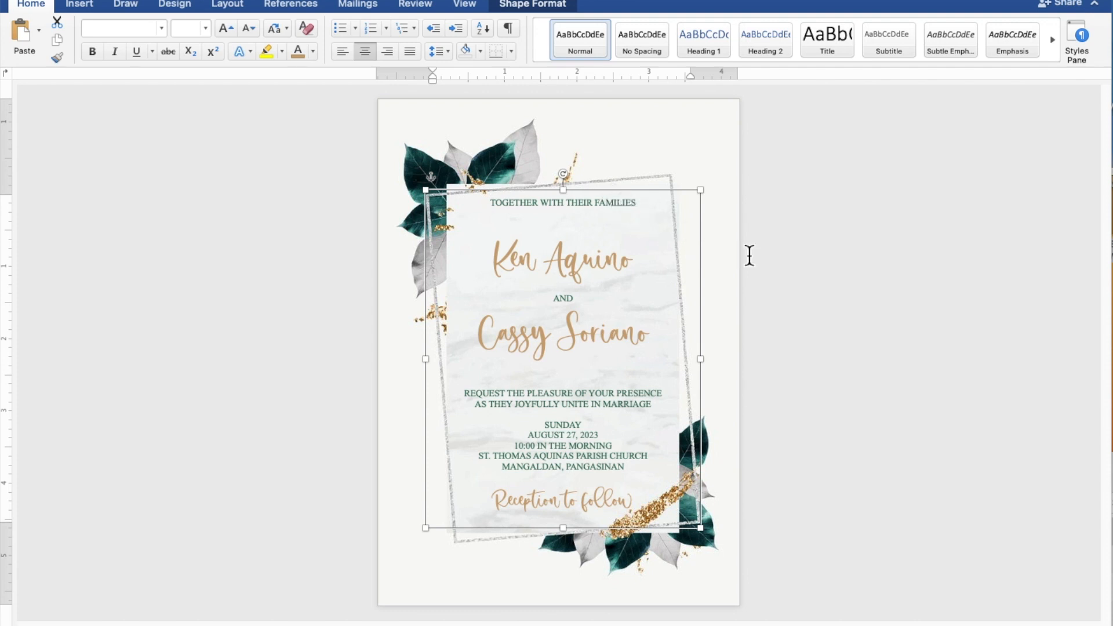
click(991, 303)
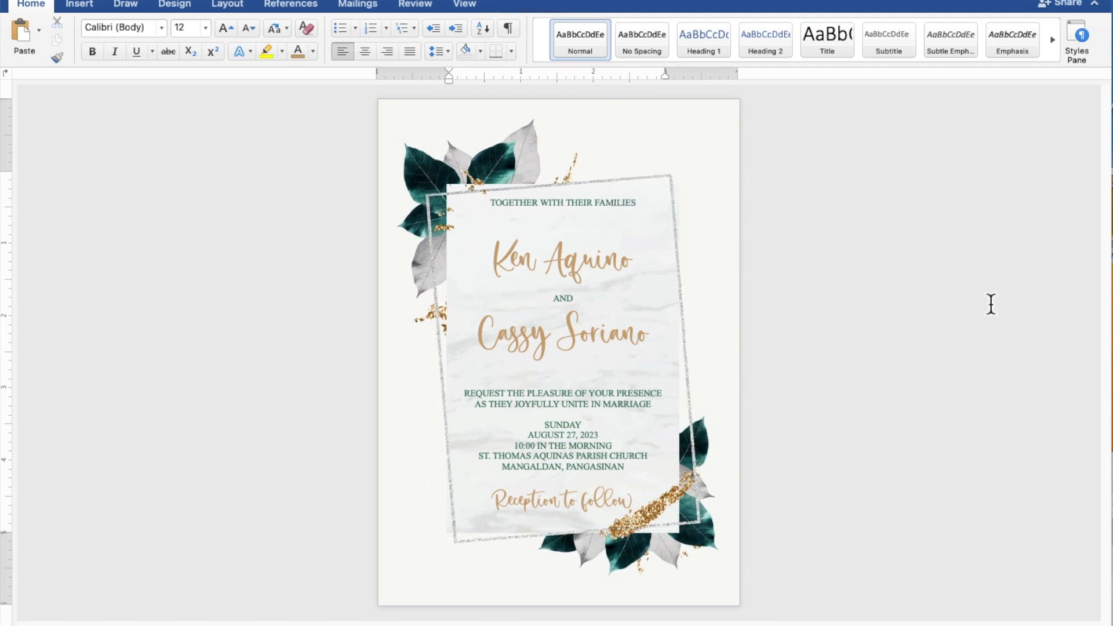